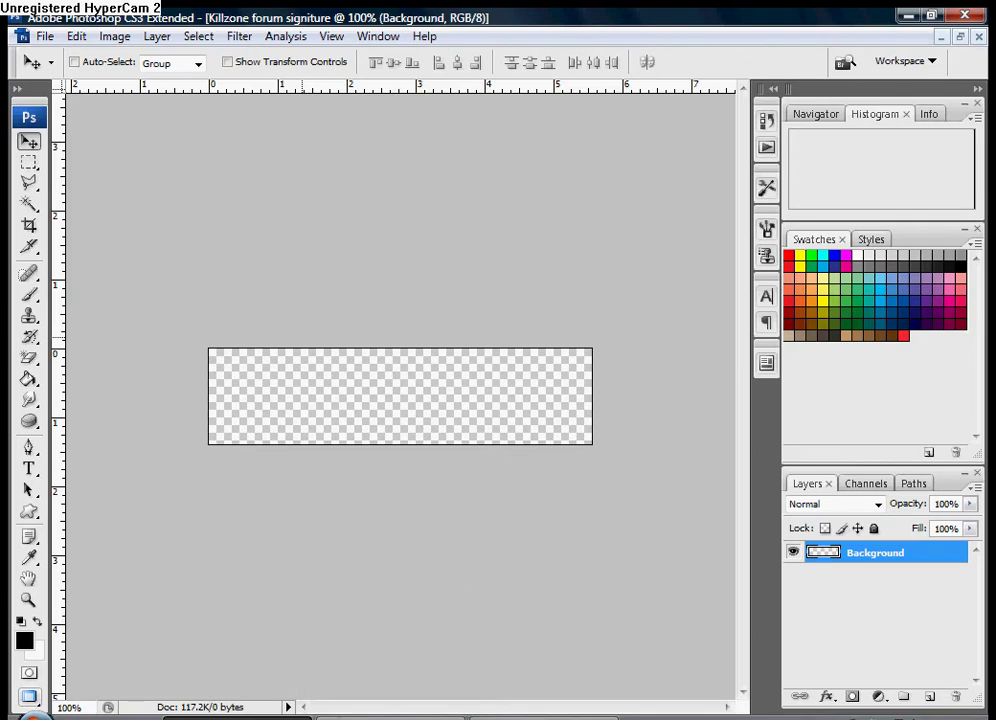
Step: Switch to Firefox, look over the Killzone render on its Planet Renders page, and return to Photoshop
left_click(543, 717)
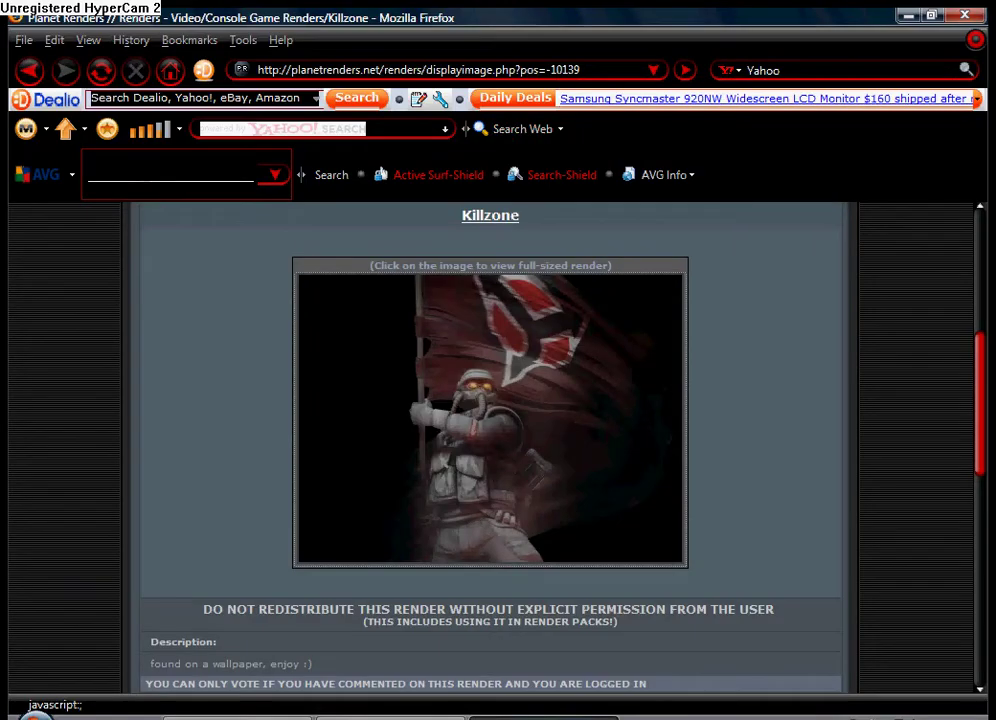
scroll(490, 445, "down", 10)
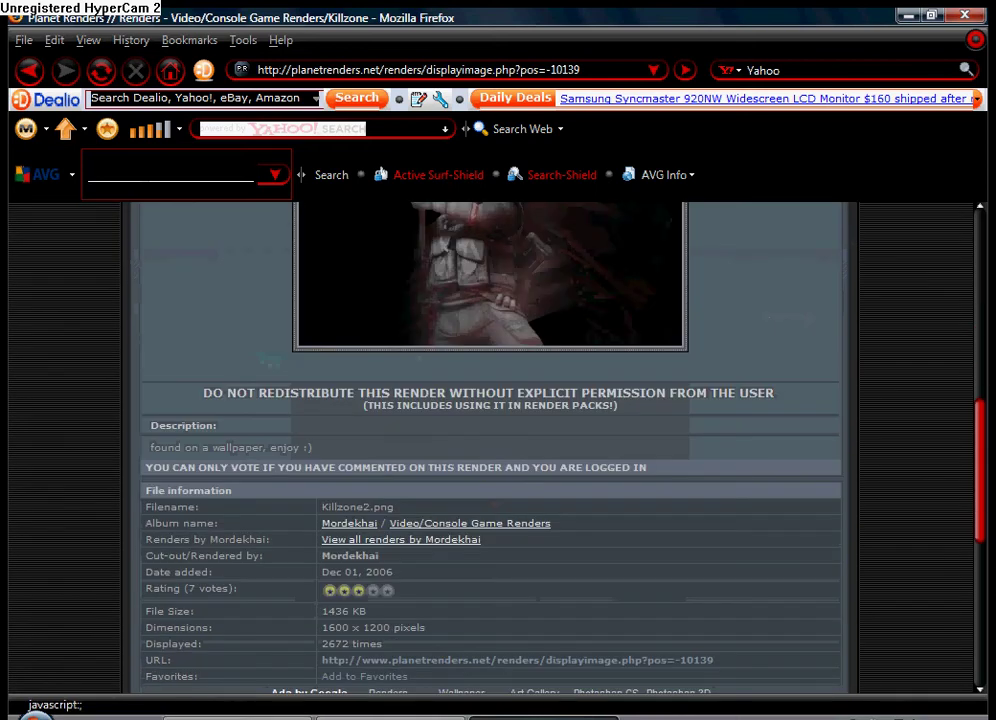
scroll(490, 445, "up", 8)
scroll(490, 445, "up", 7)
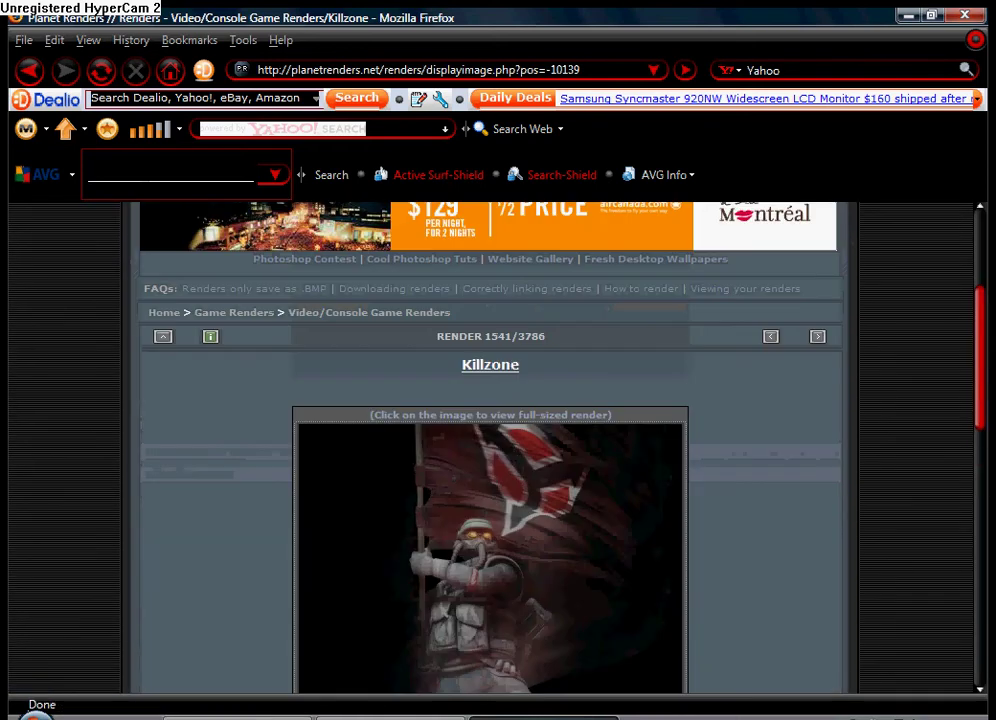
scroll(490, 445, "up", 5)
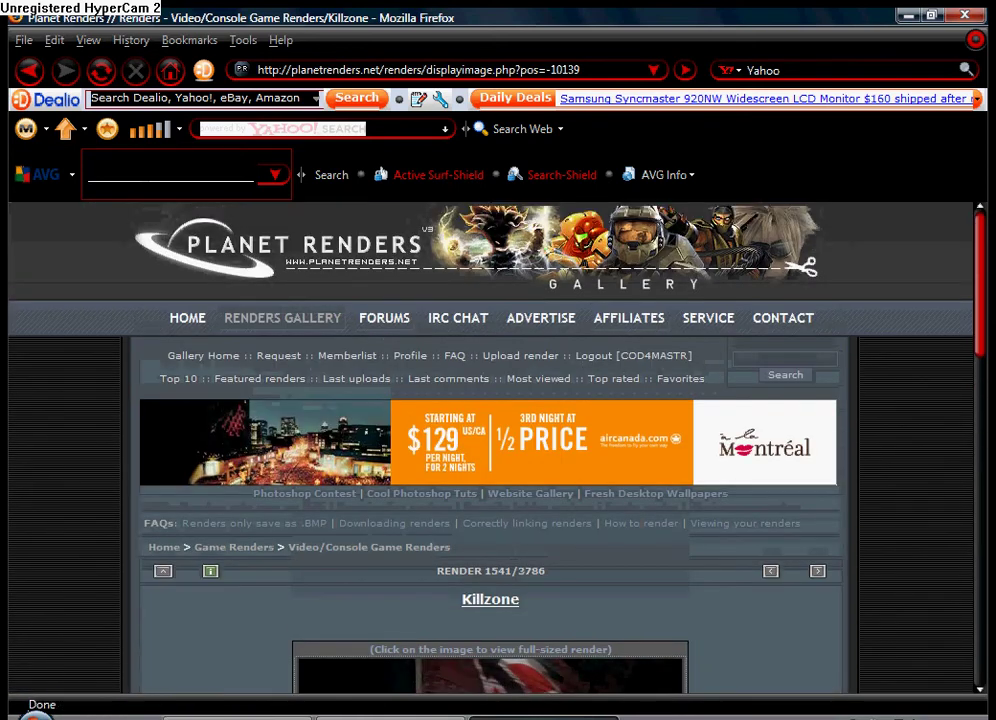
scroll(490, 445, "down", 6)
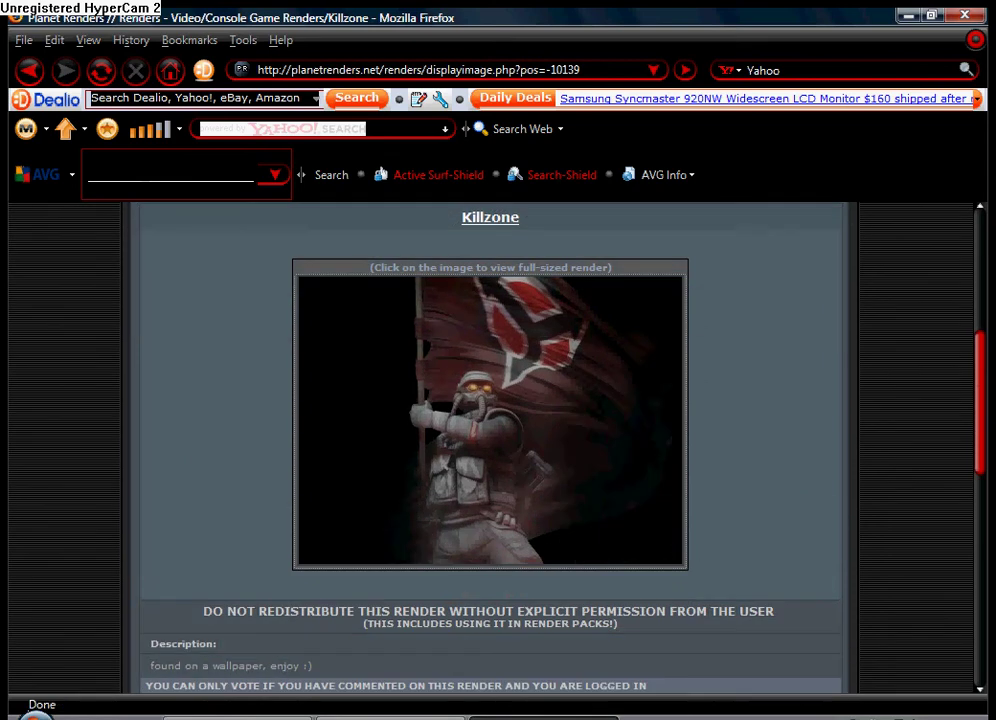
key("alt+Tab")
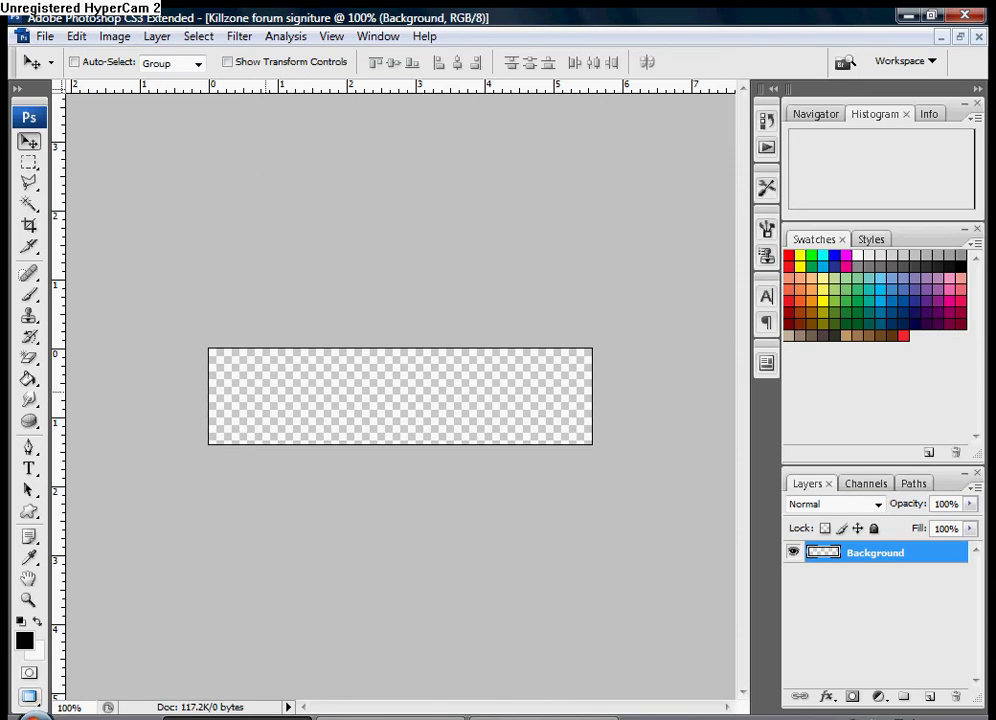
left_click(45, 36)
left_click(62, 58)
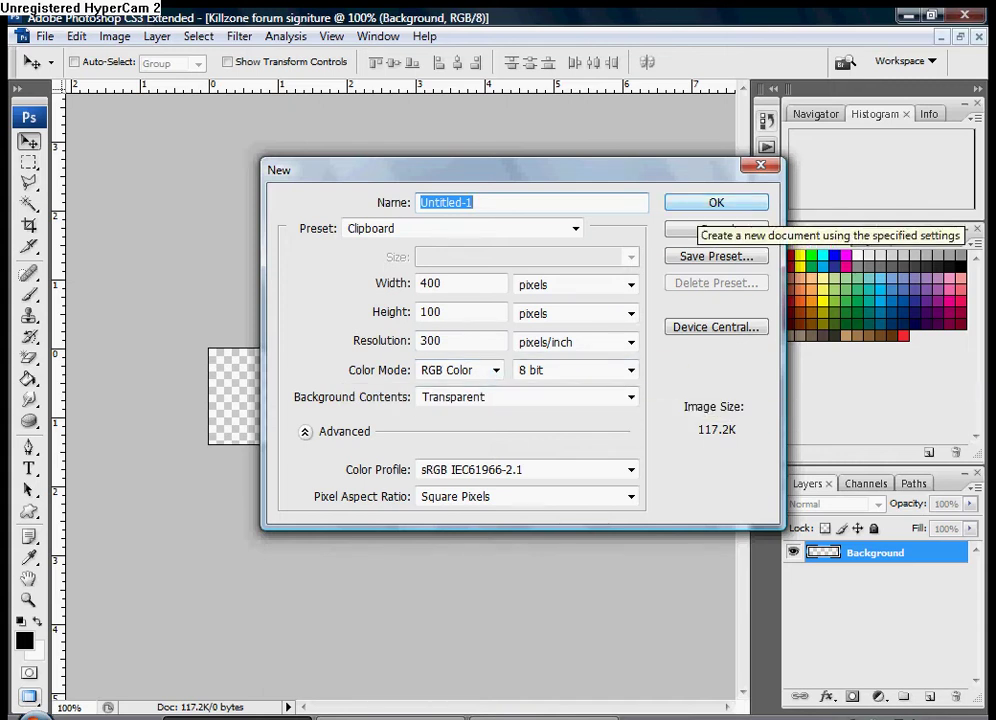
left_click(761, 166)
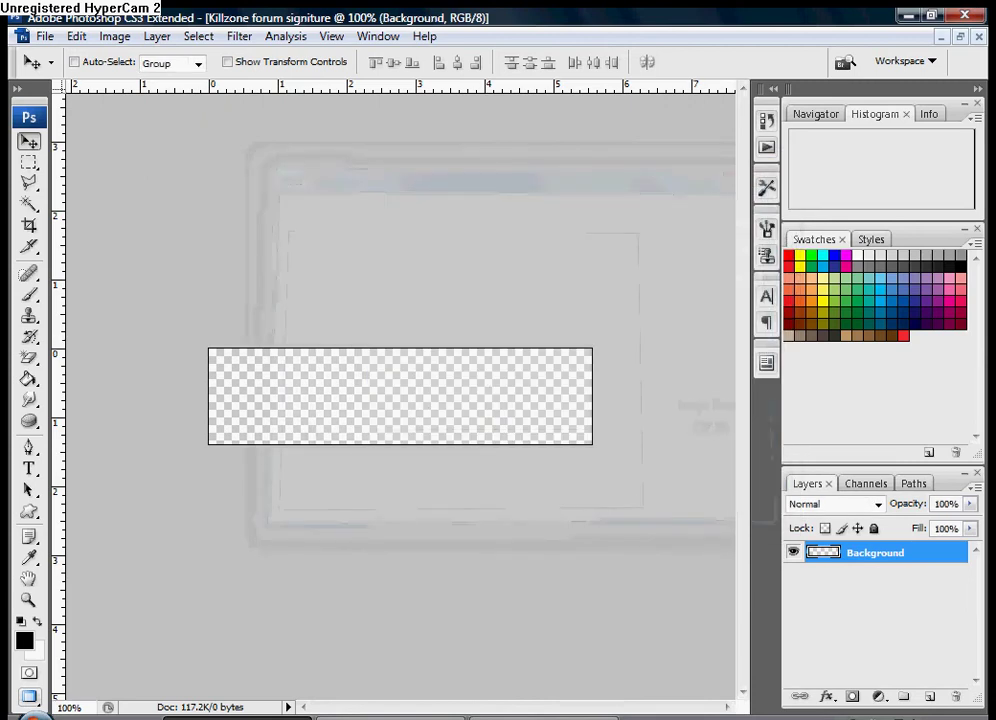
Step: Set the foreground colour to 565656 and fill the Background layer with it using the Paint Bucket tool
left_click(25, 641)
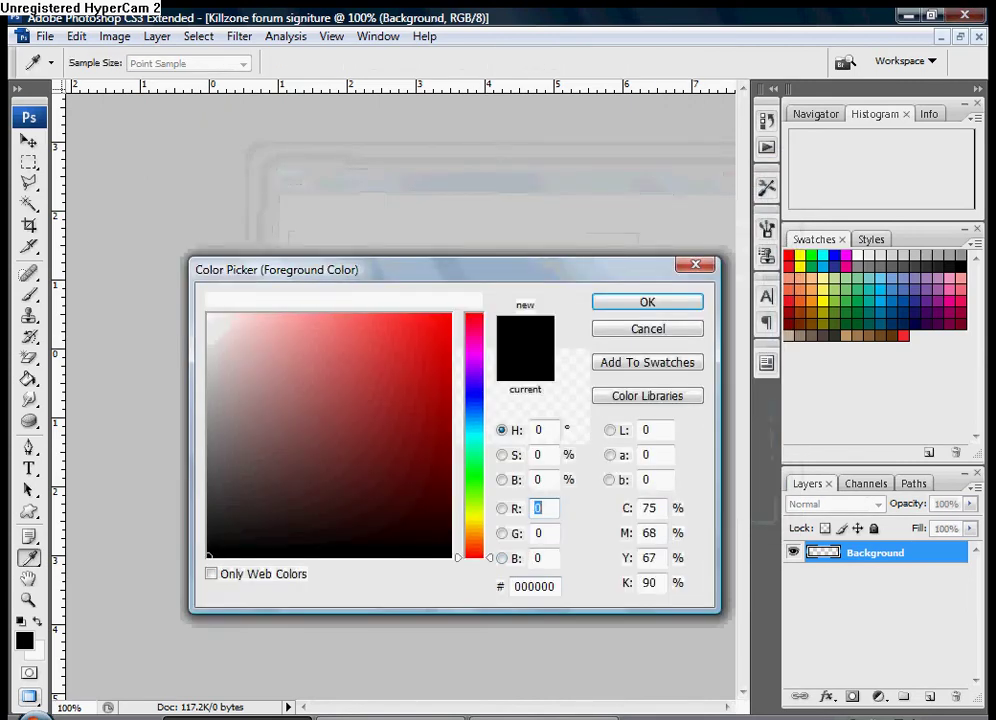
double_click(534, 587)
key("BackSpace")
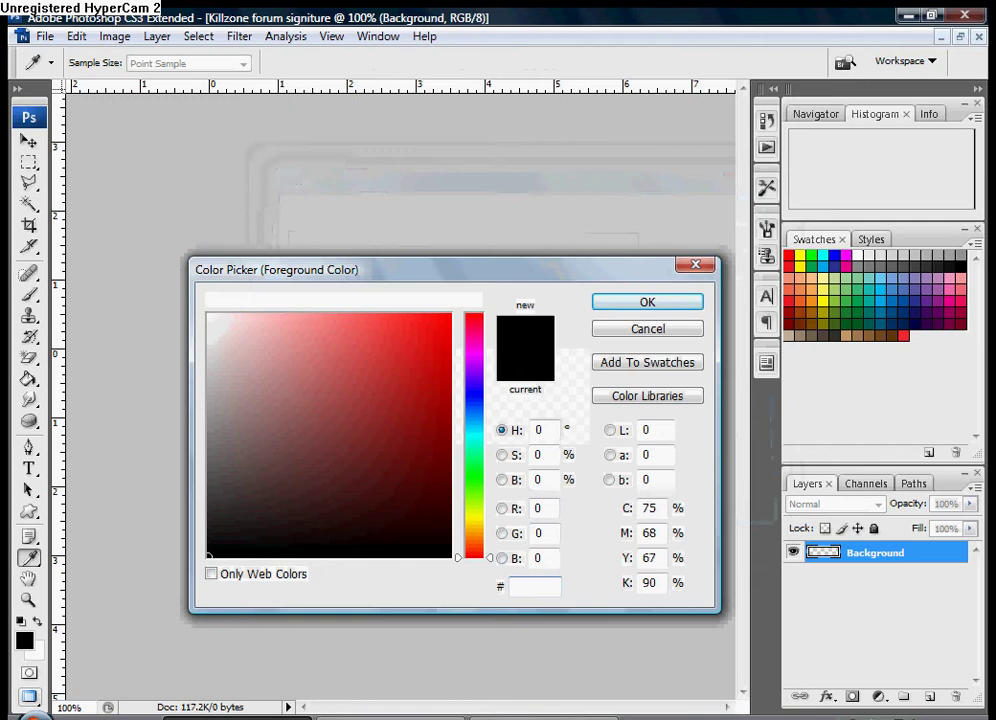
type("565656")
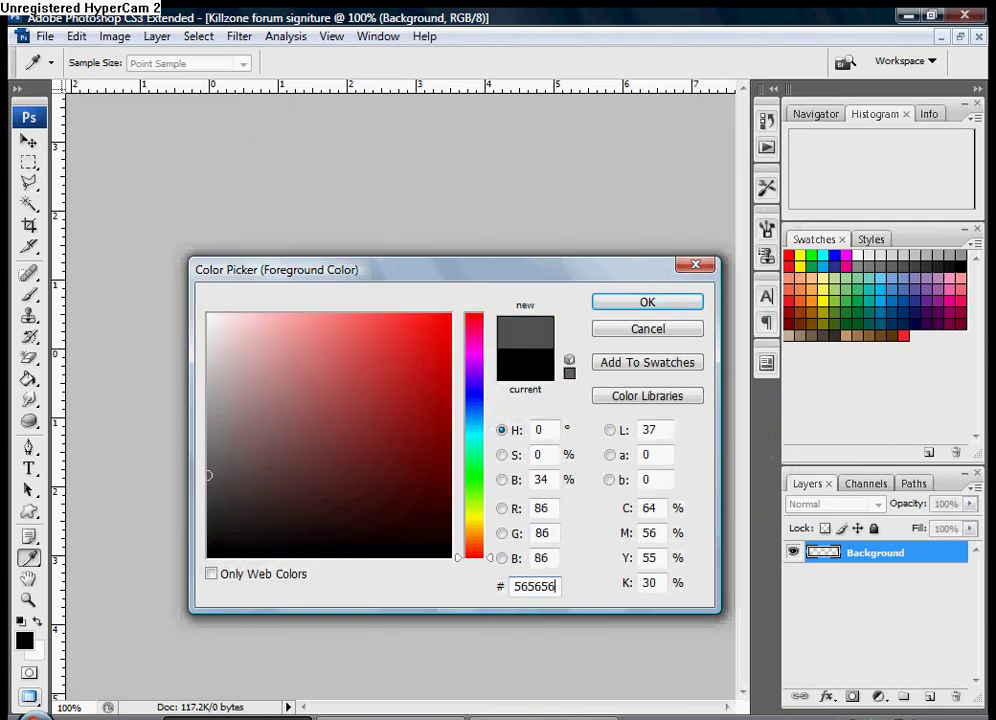
left_click(647, 303)
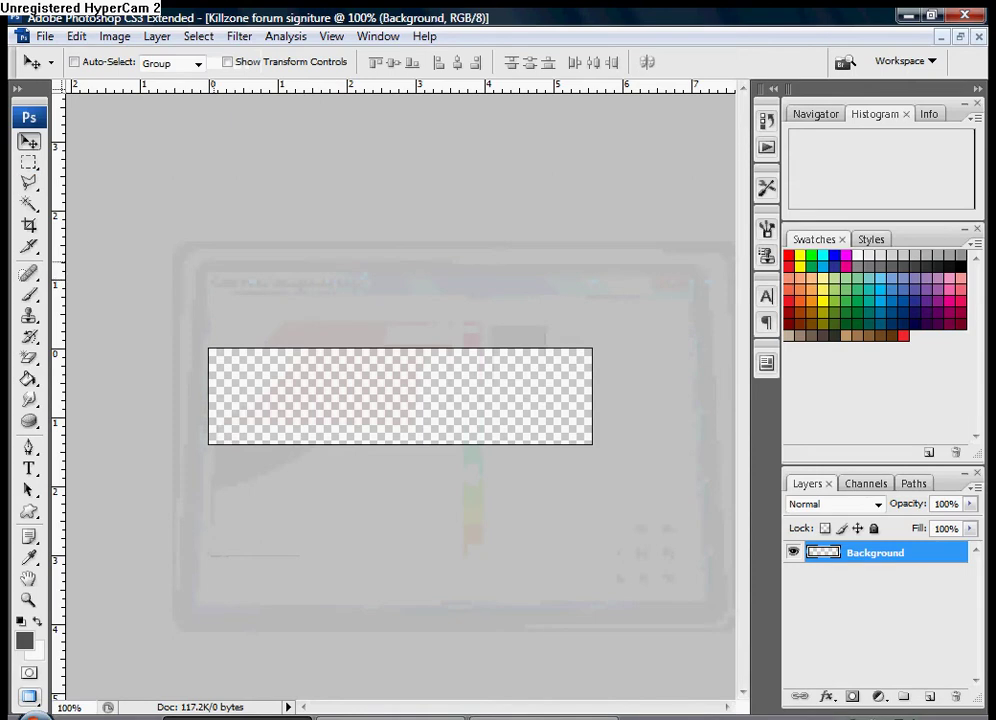
key("g")
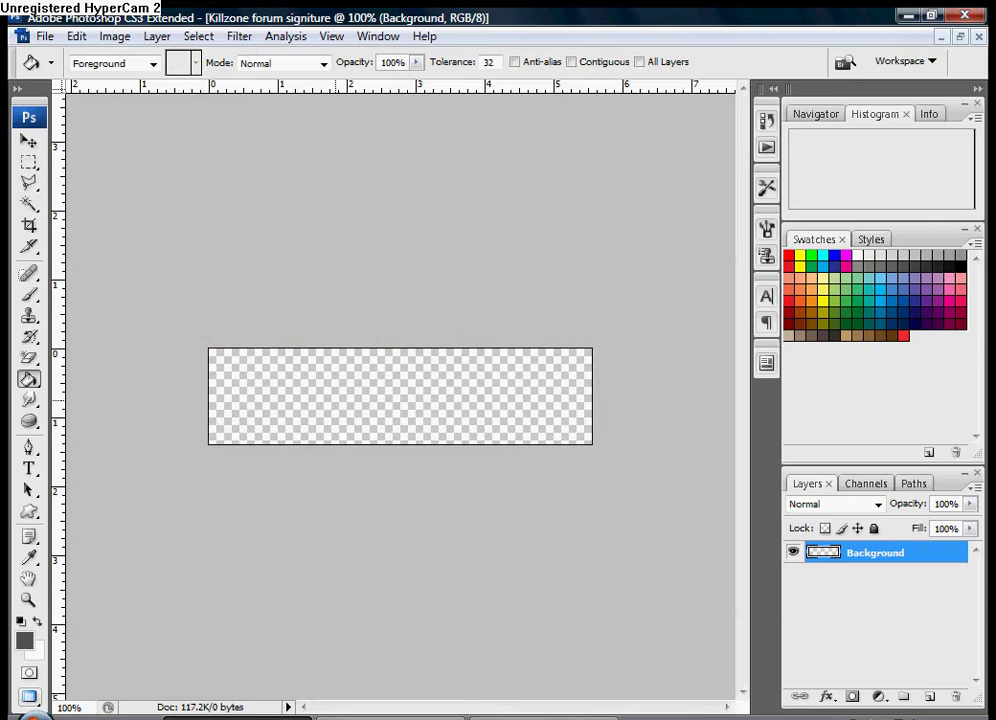
left_click(338, 401)
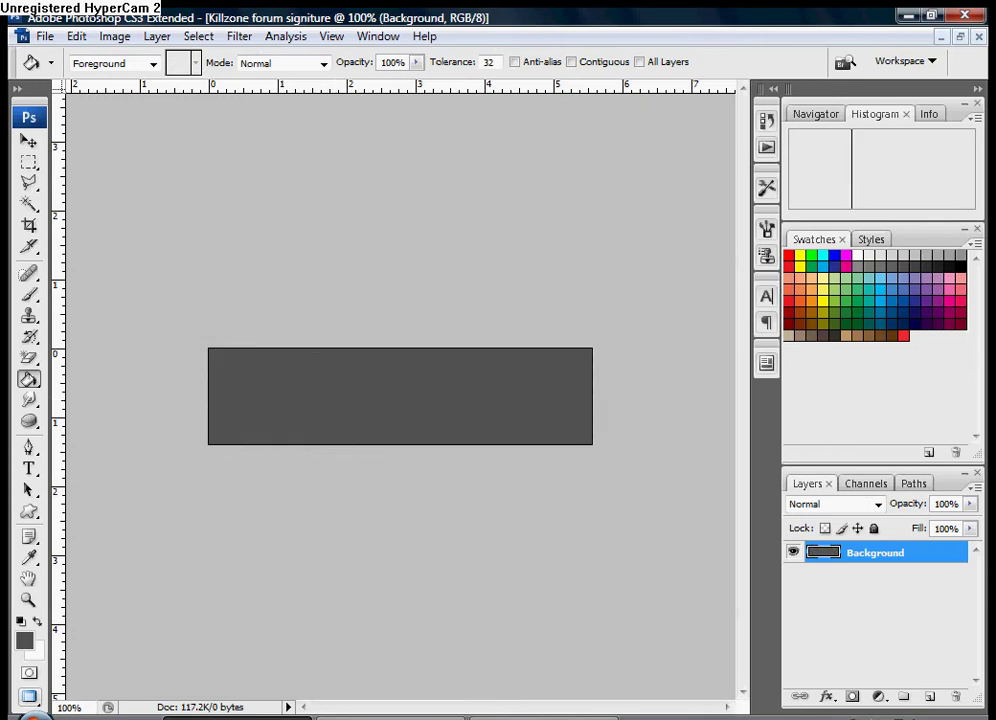
Step: Create a new layer above the background and name it Blood
key("ctrl+shift+alt+n")
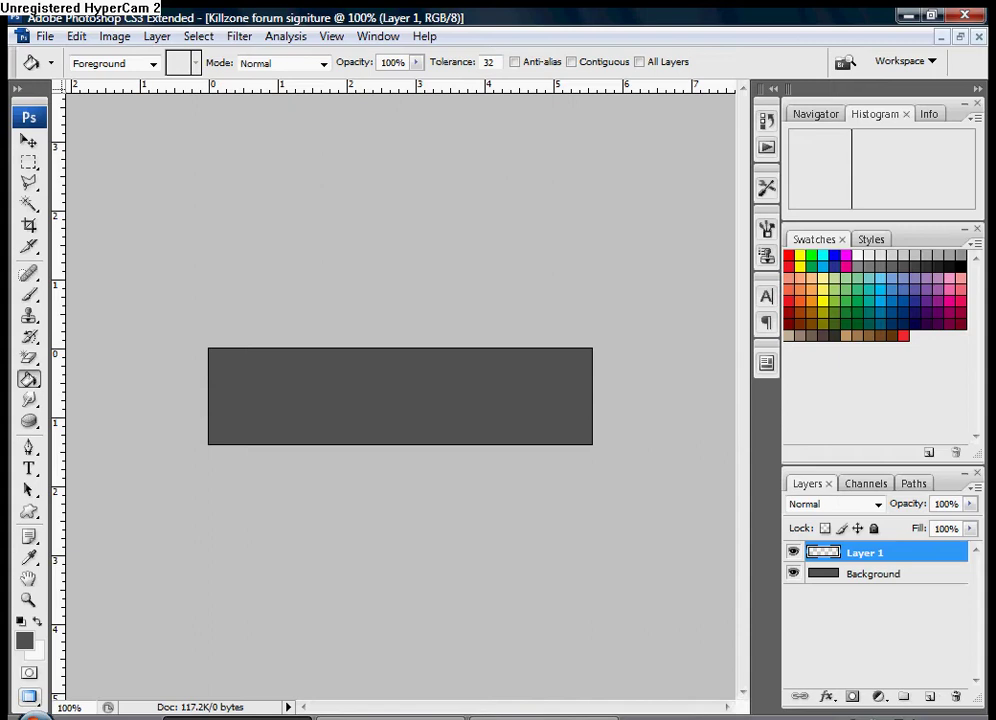
double_click(865, 553)
type("B")
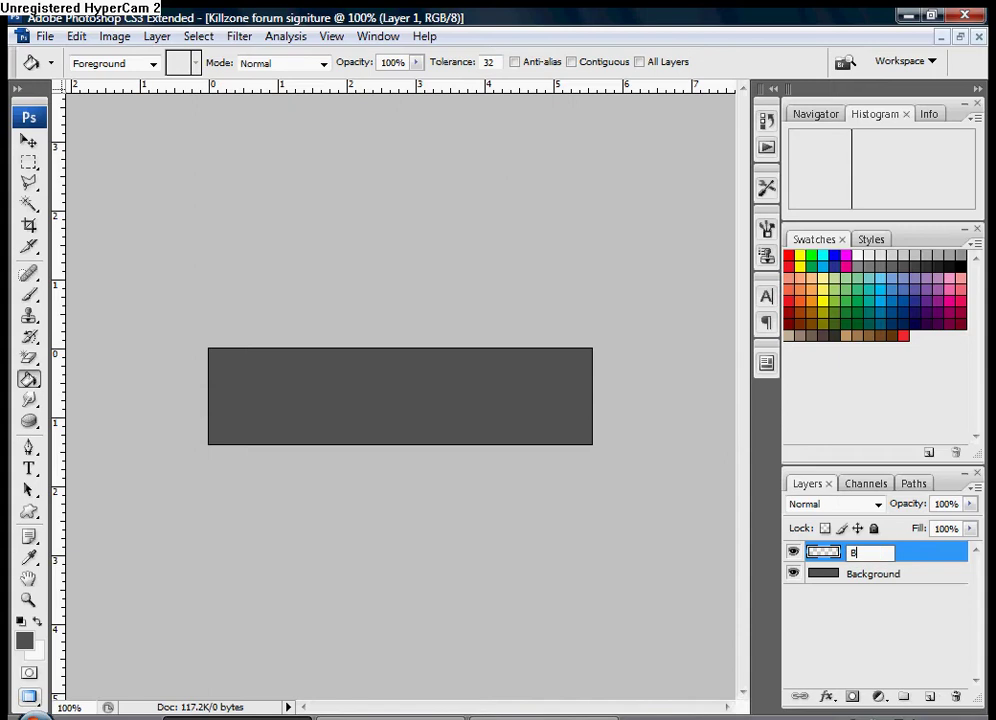
type("lood")
left_click(878, 630)
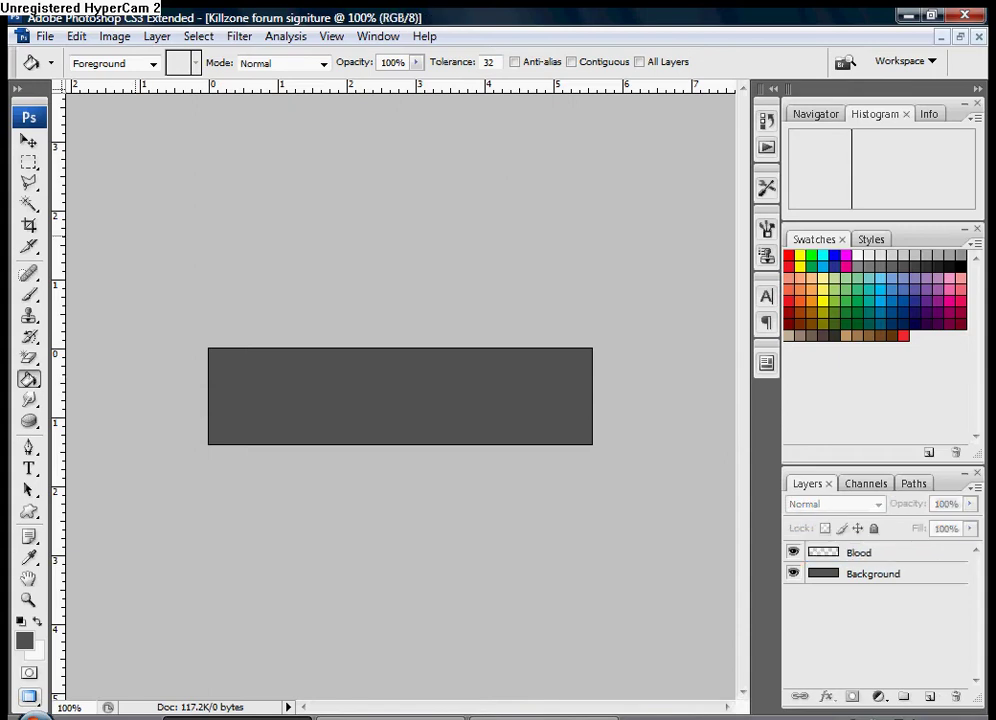
Step: Set up the Brush tool on the Blood layer with the 529 px dripping blood brush reduced to 97 px
key("b")
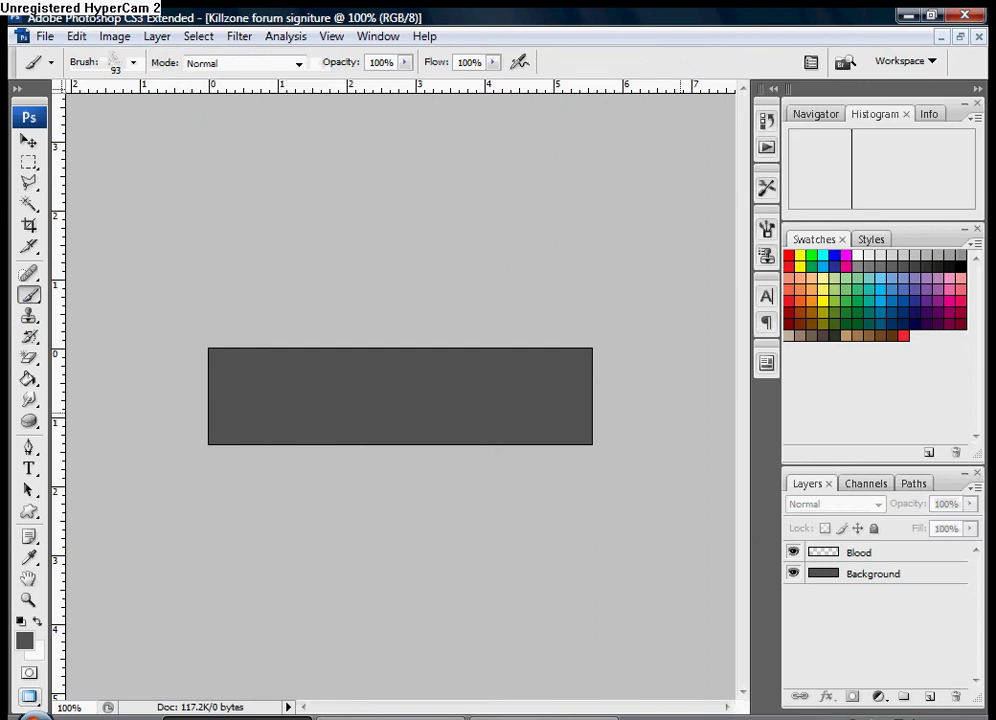
left_click(859, 552)
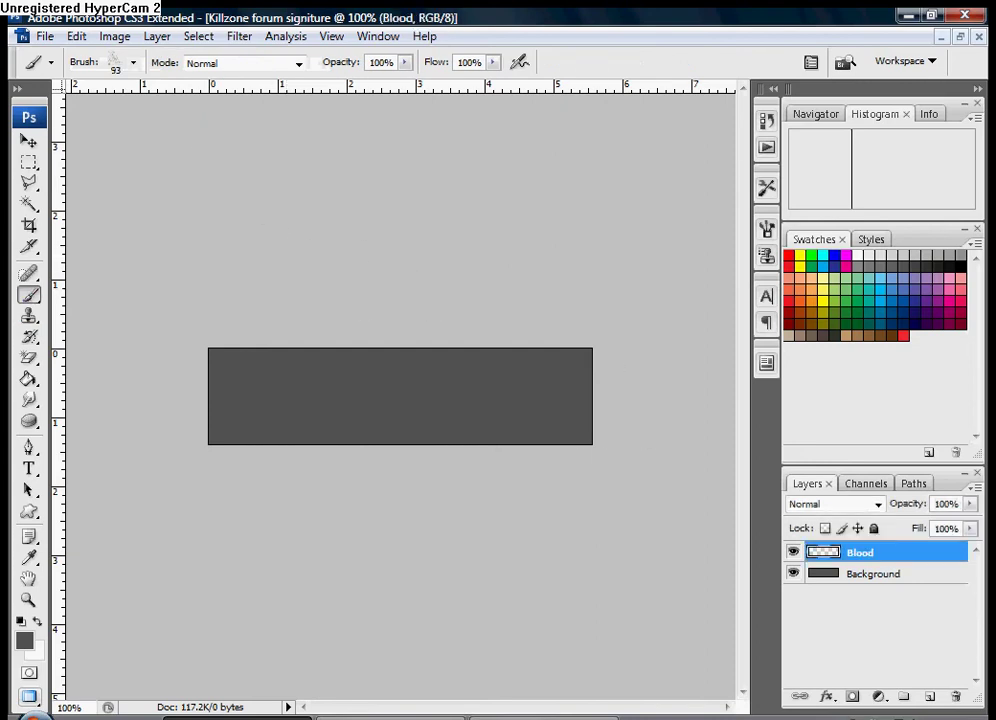
left_click(133, 62)
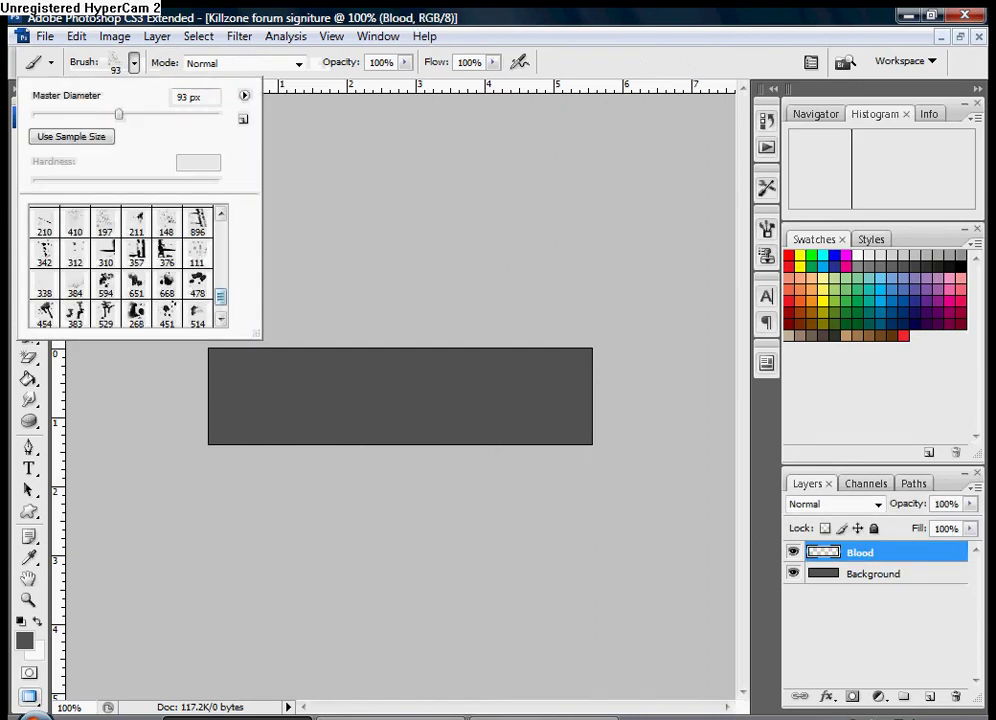
left_click(105, 313)
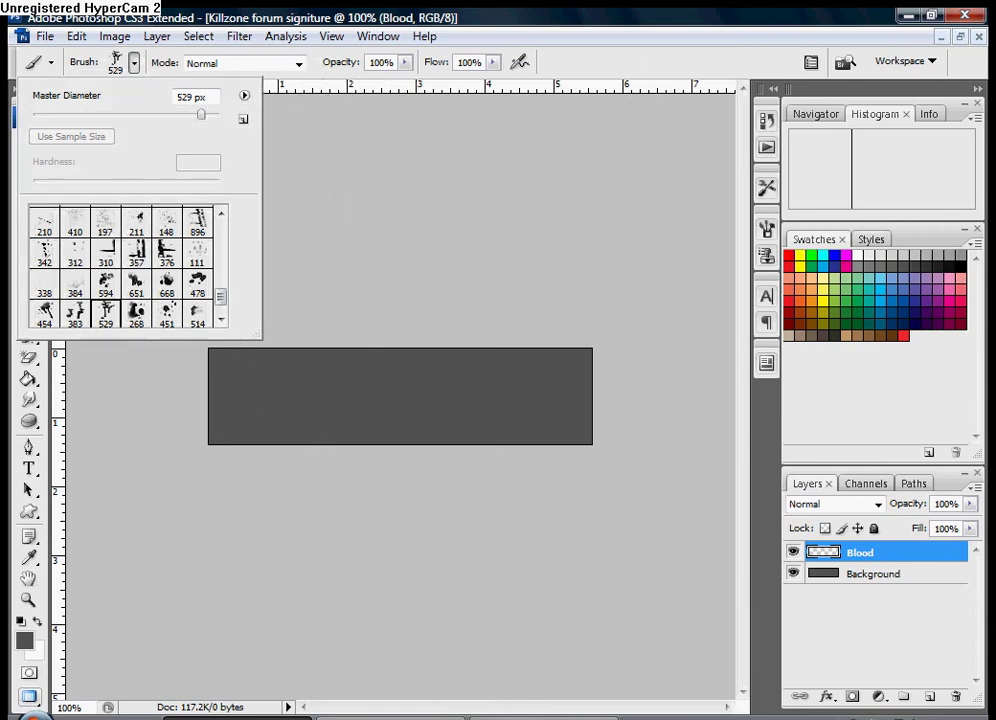
left_click_drag(201, 114, 122, 114)
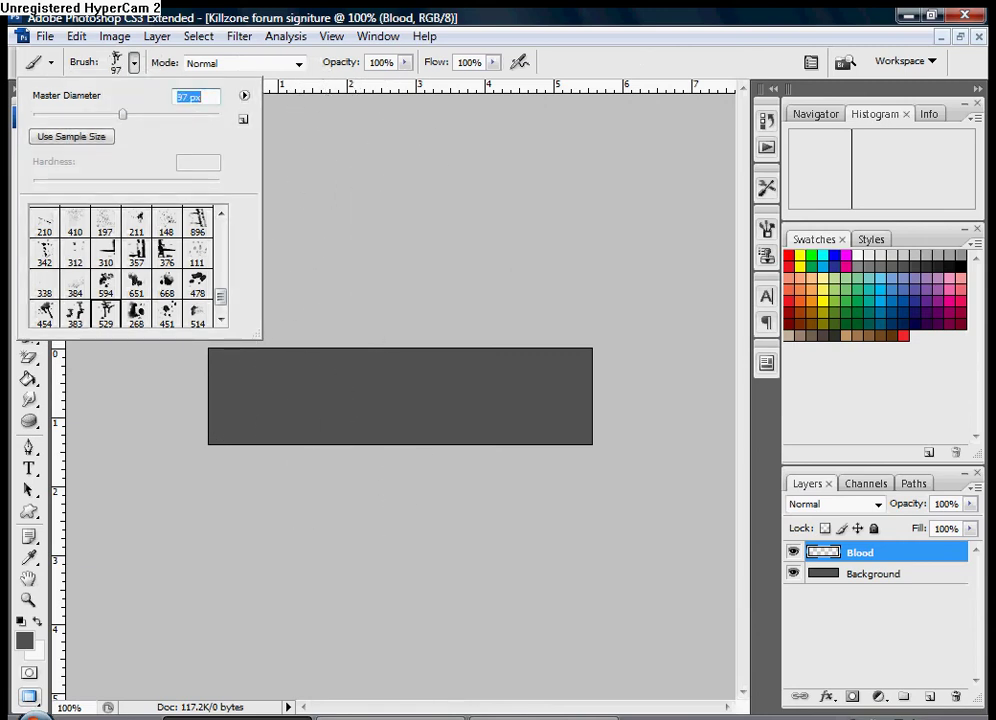
left_click(134, 63)
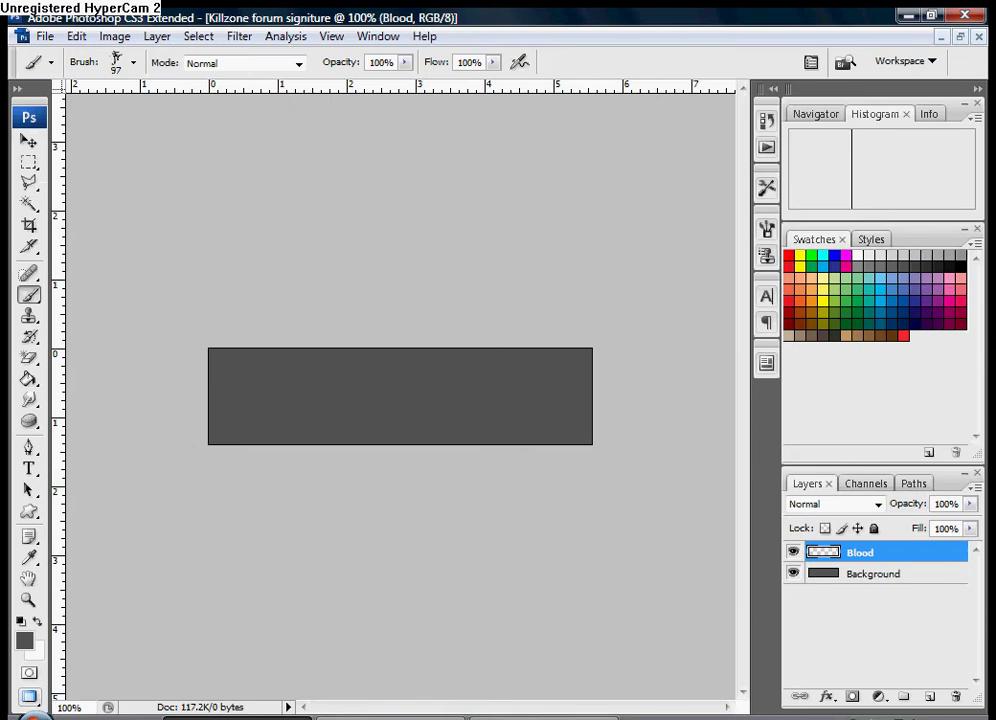
Step: Set the foreground colour to red and stamp five blood drips across the banner, including two running in from its upper edge
left_click(25, 641)
left_click_drag(370, 390, 393, 366)
left_click(650, 304)
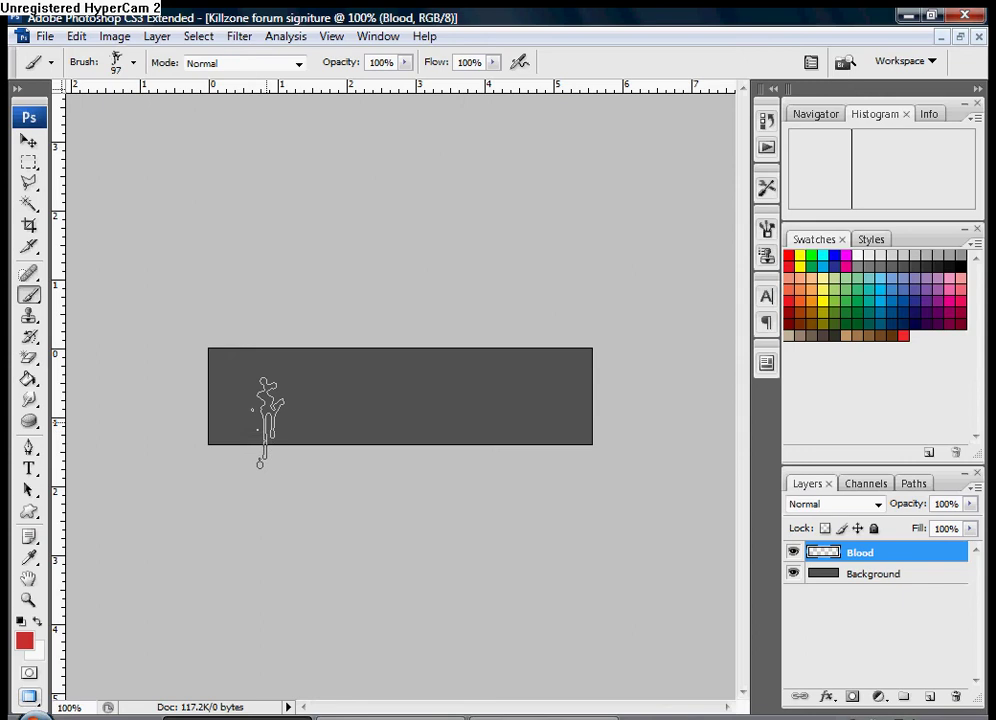
left_click(265, 420)
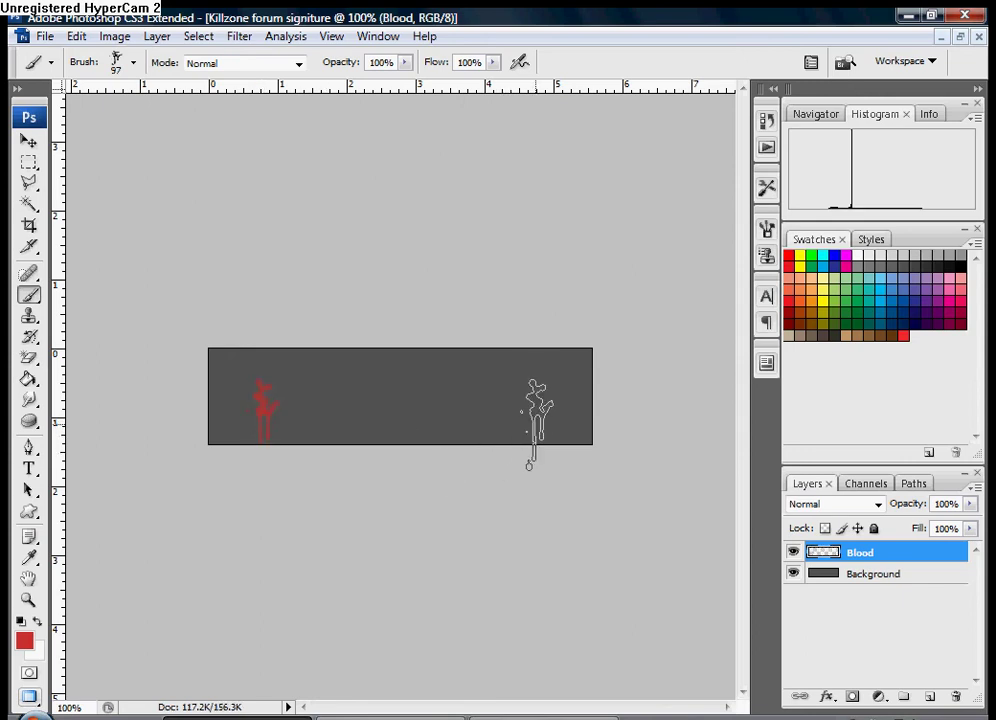
left_click(537, 424)
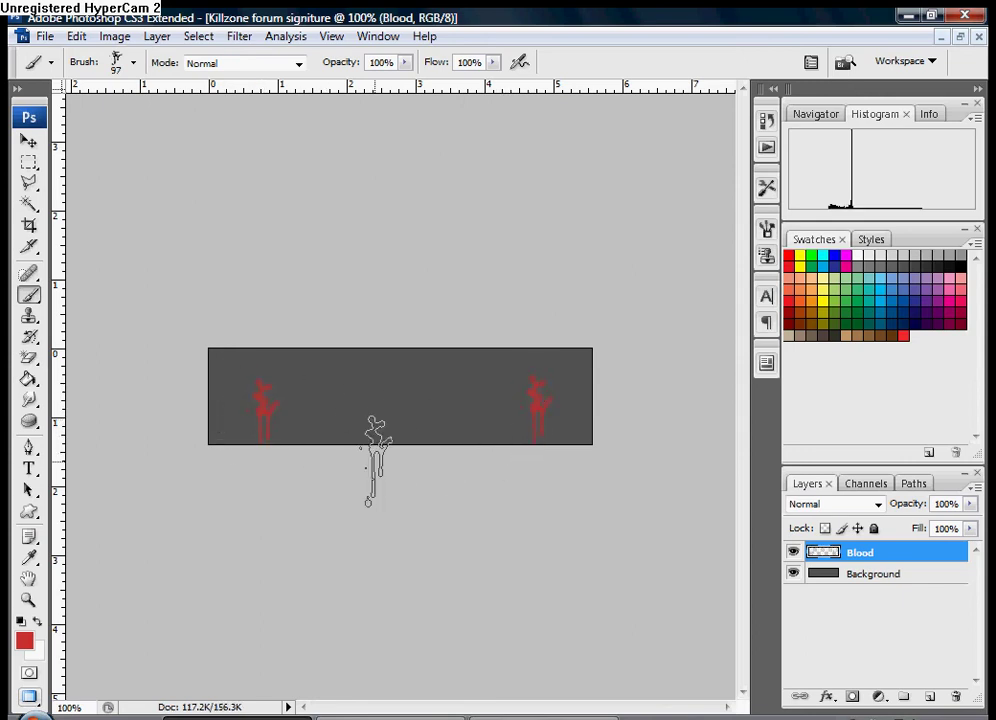
left_click(396, 428)
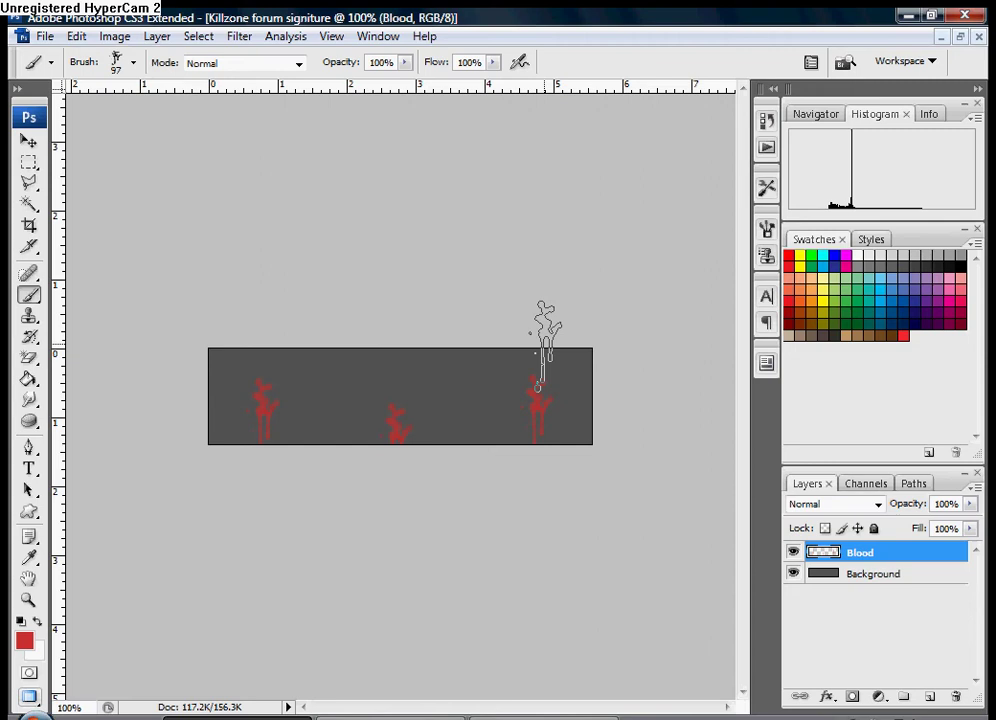
left_click(581, 360)
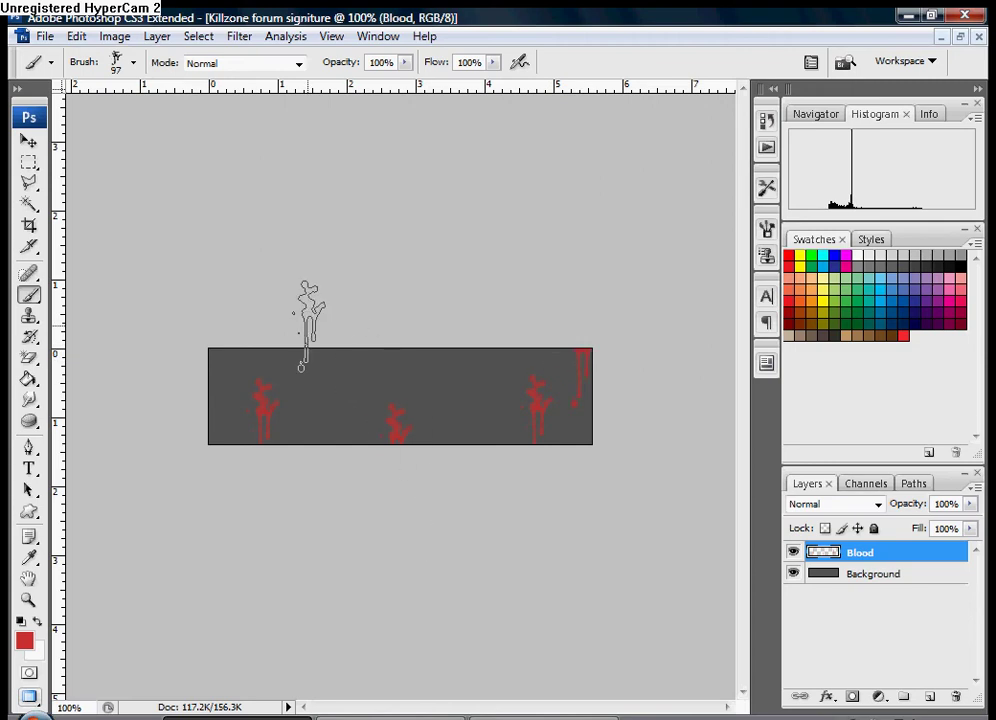
left_click(309, 326)
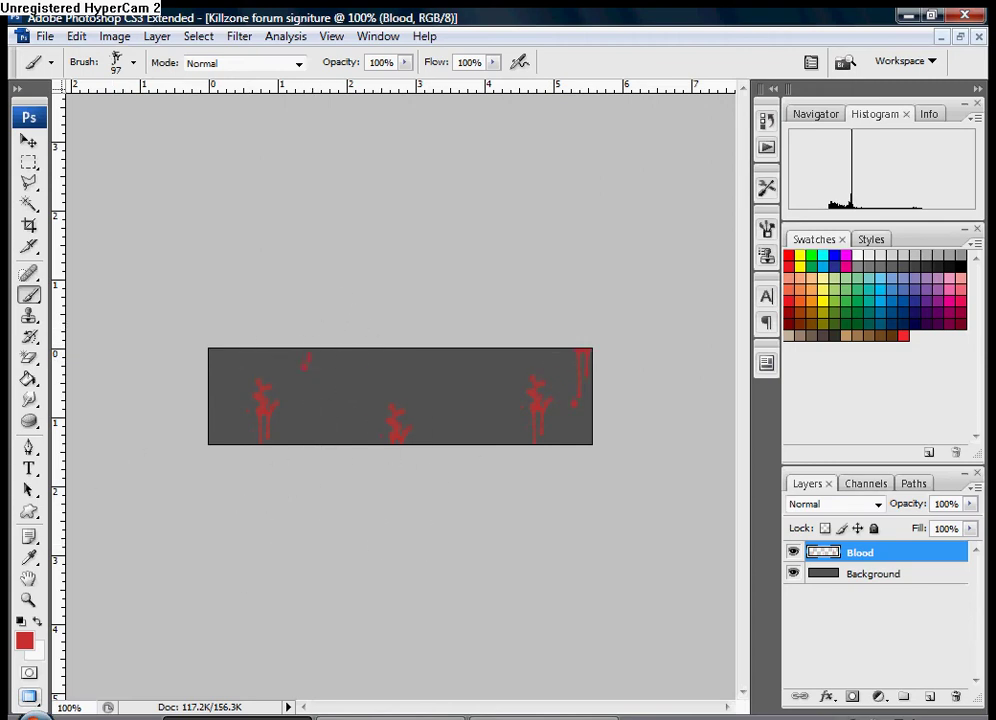
Step: Create a new layer above the Blood layer and name it Blood2
left_click(929, 696)
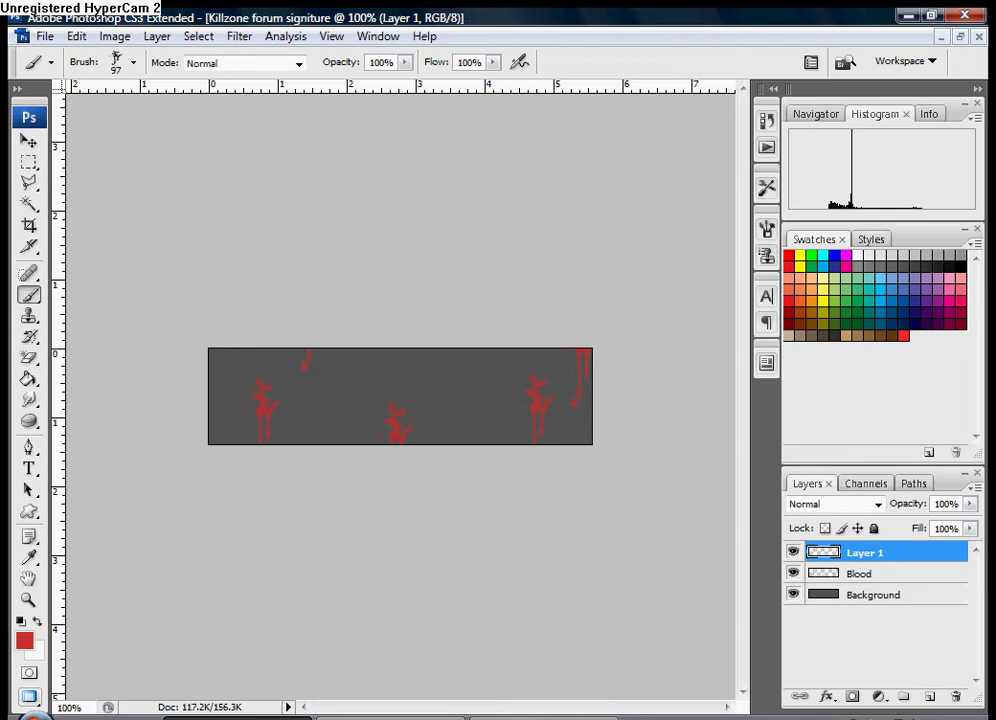
double_click(865, 553)
key("BackSpace")
type("Blo")
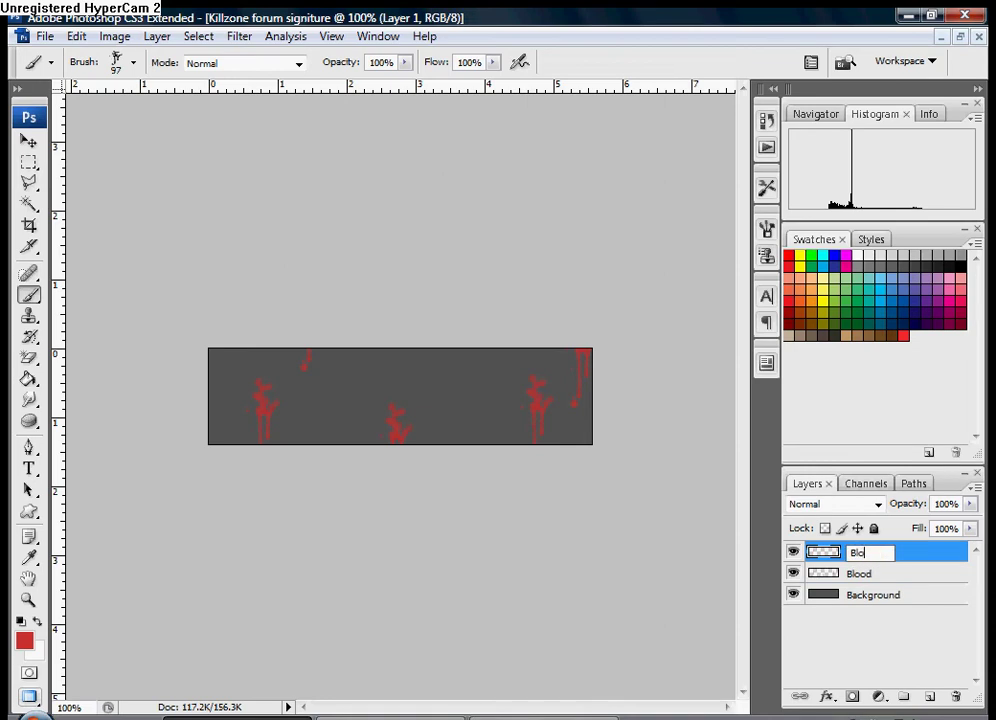
type("od2")
key("Return")
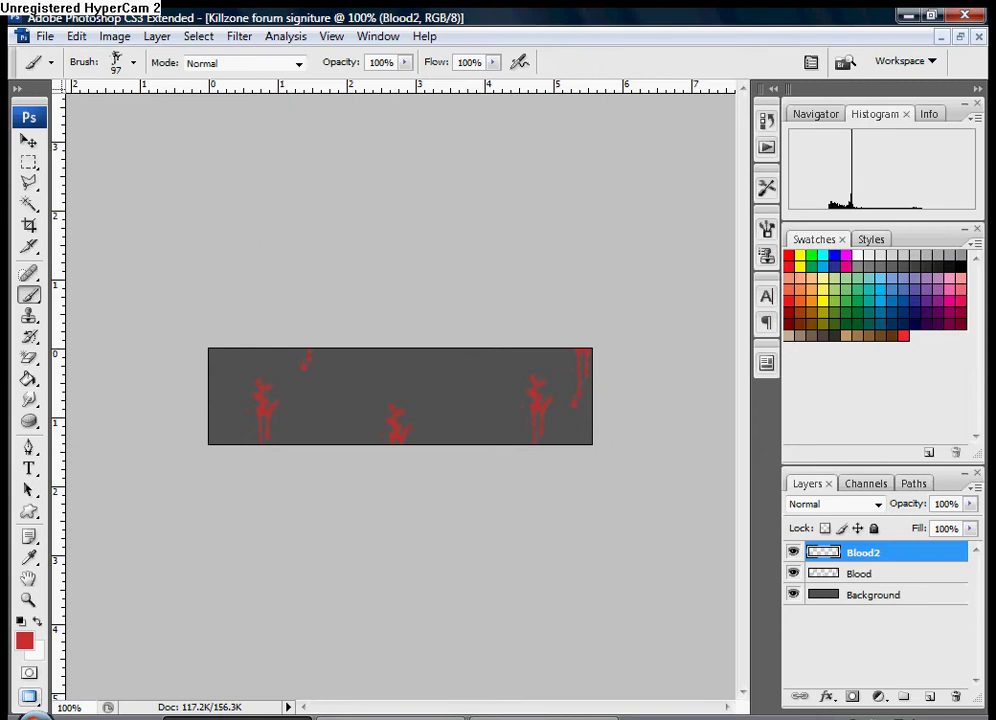
Step: Choose the 451 px blood splatter brush and set its diameter to 101 px
left_click(133, 62)
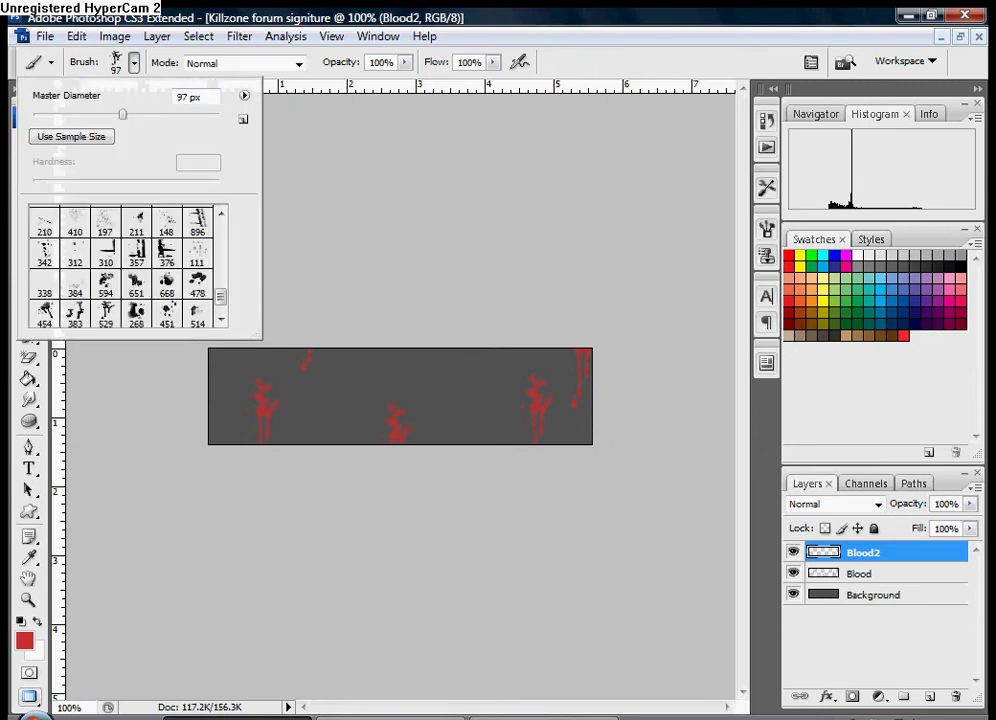
left_click(75, 313)
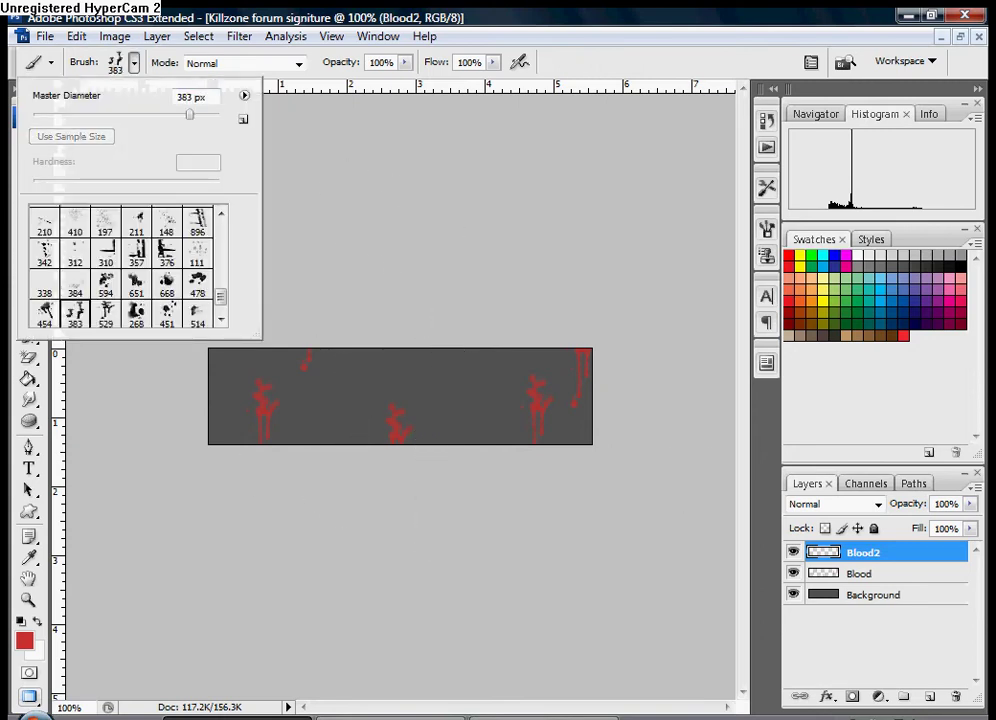
left_click_drag(189, 115, 126, 115)
left_click(167, 313)
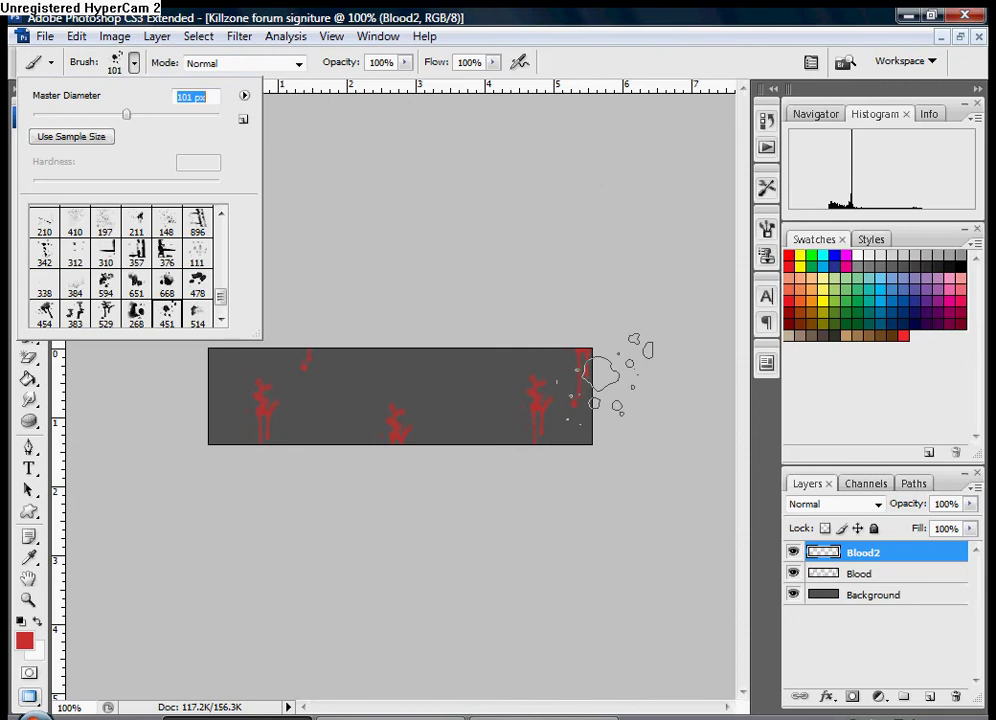
Step: Stamp three red blood splatters on the Blood2 layer: right of centre, left of centre and at the banner's lower-right corner
key("Return")
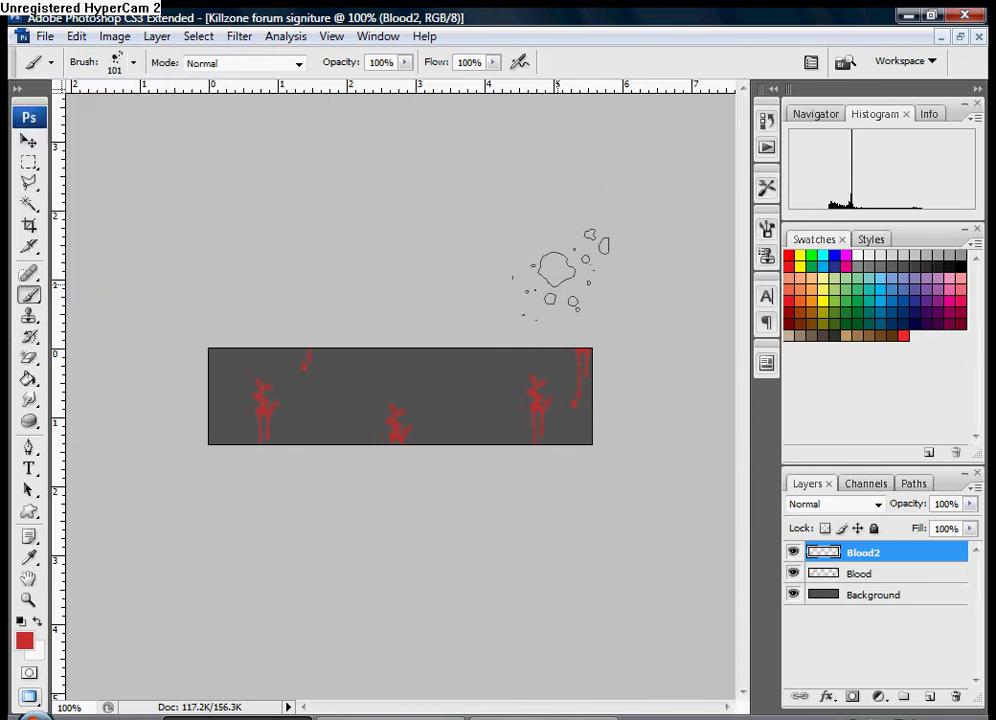
left_click(463, 390)
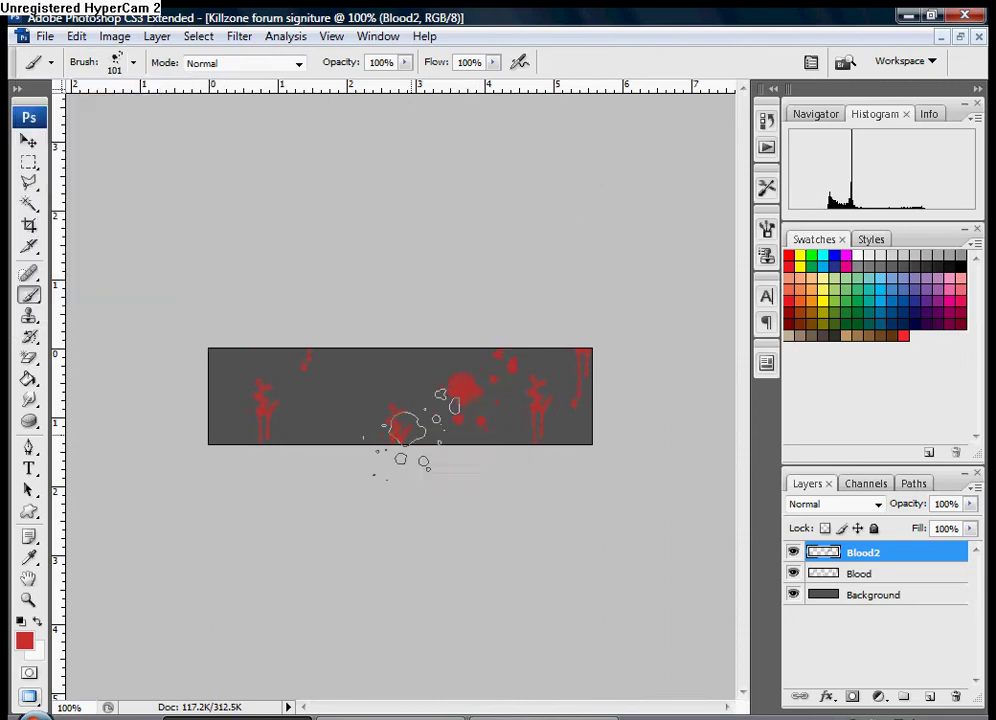
left_click(340, 380)
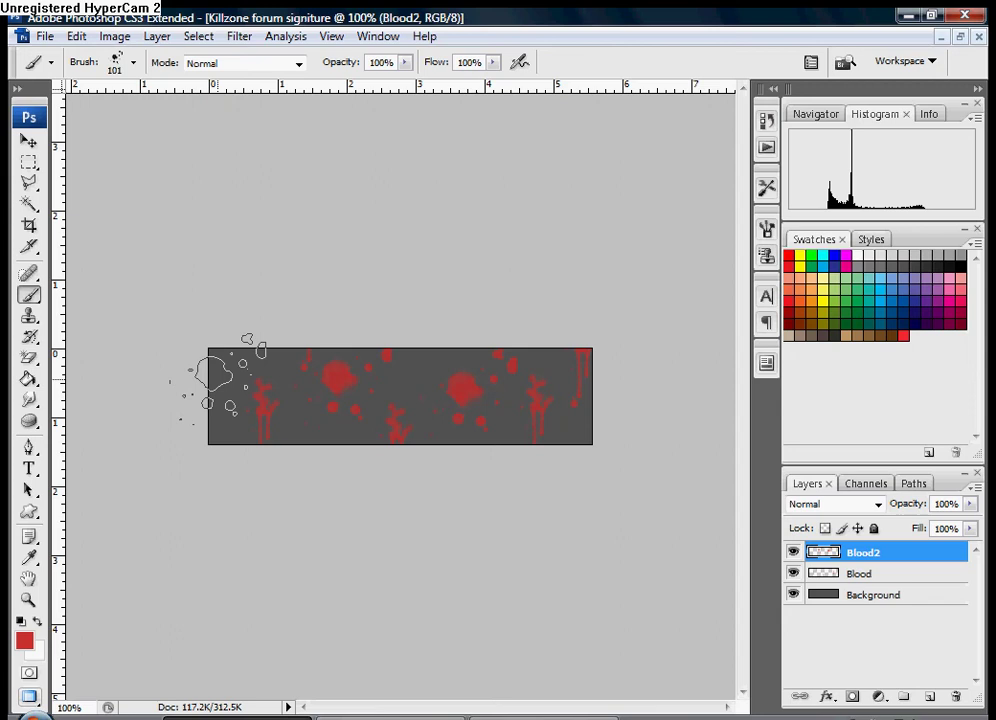
left_click(570, 445)
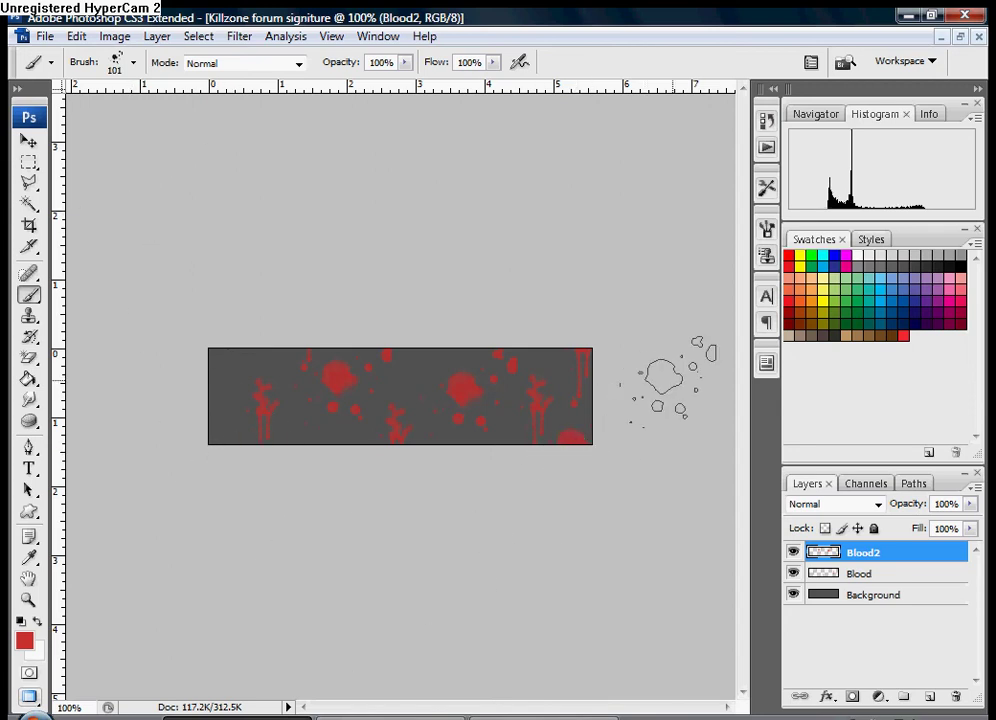
Step: Lower the Blood2 layer's opacity to 64%
left_click(970, 504)
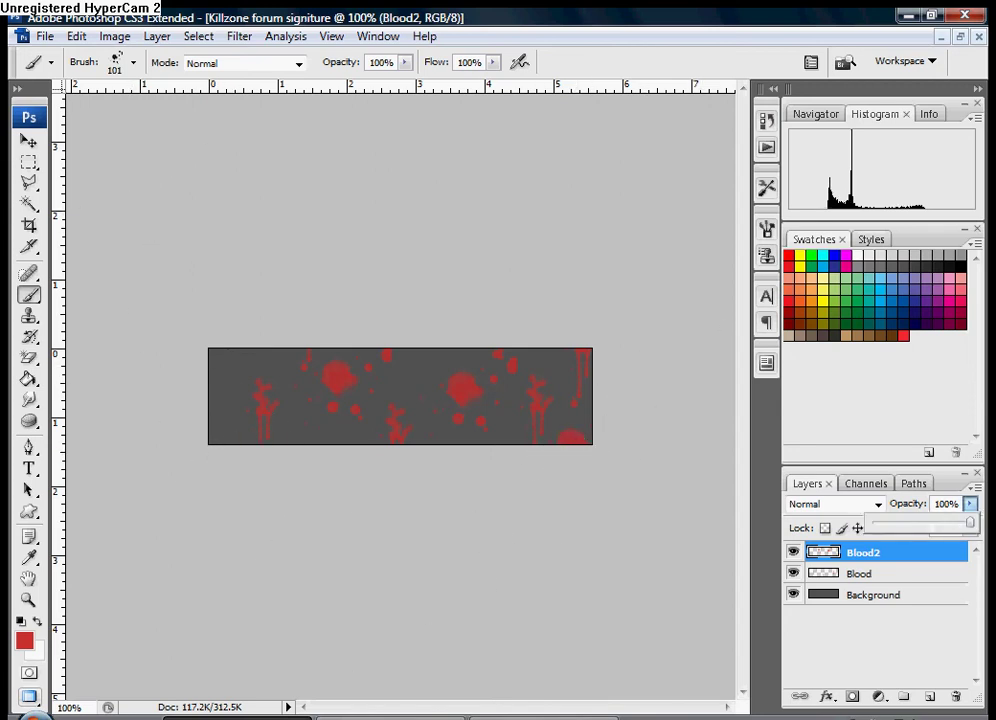
left_click_drag(970, 522, 934, 522)
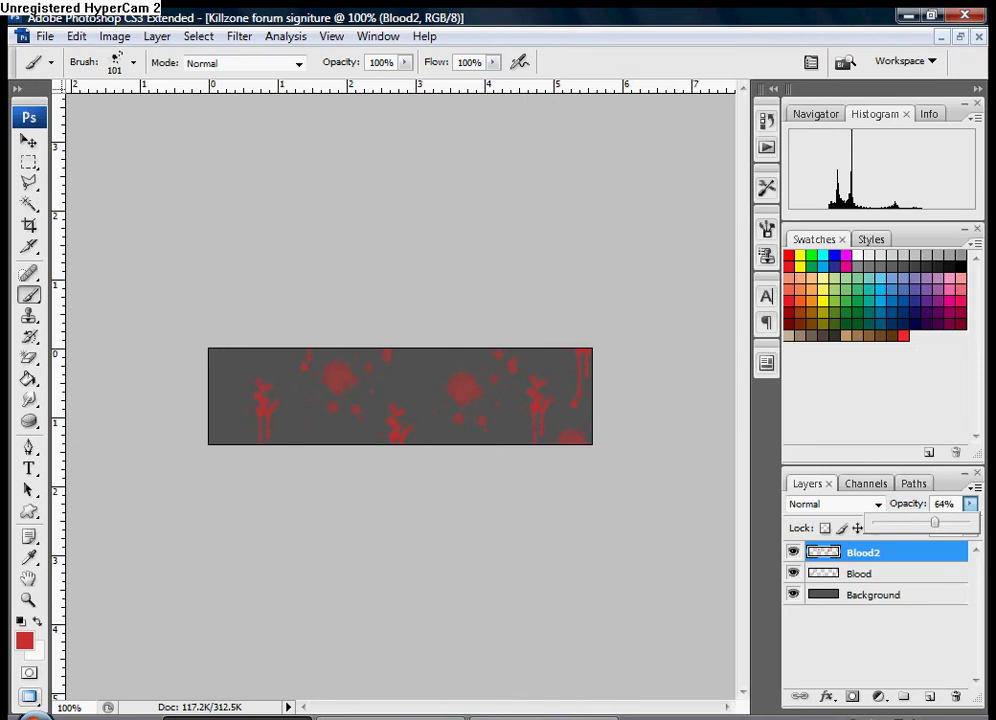
left_click(874, 638)
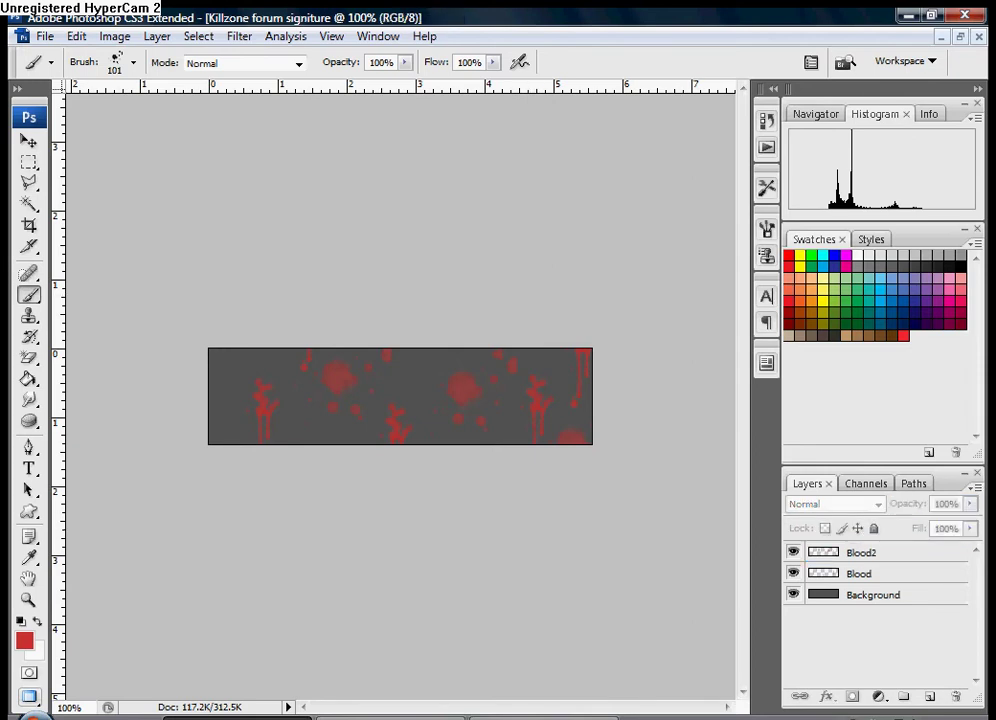
Step: Create a new layer between Blood and Background and name it Crazy
left_click(930, 697)
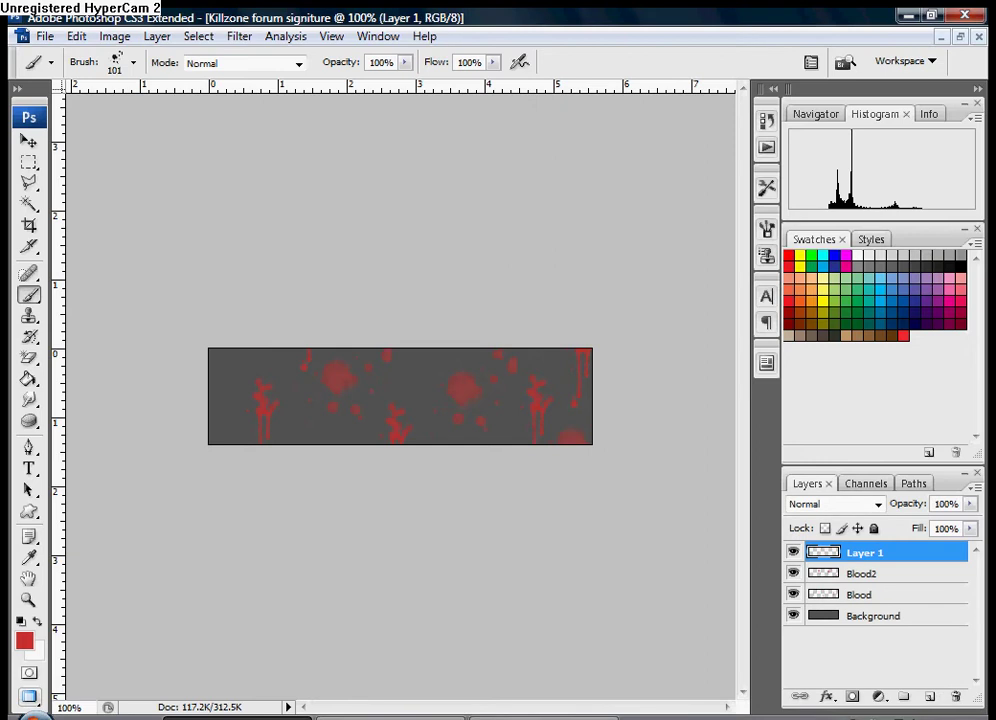
left_click_drag(865, 552, 865, 599)
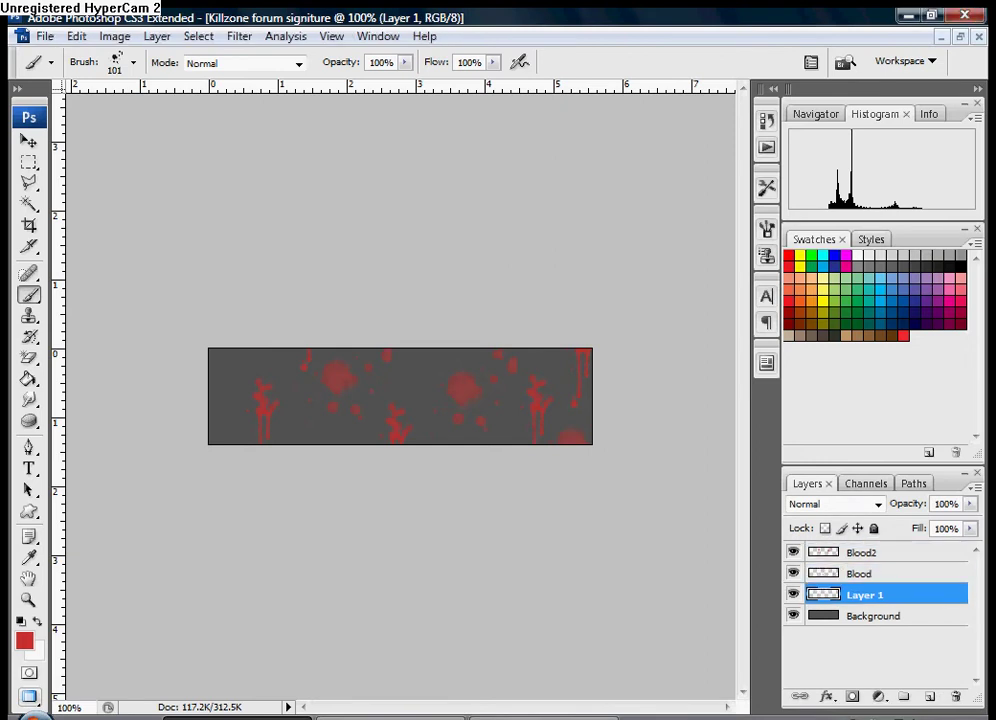
double_click(865, 595)
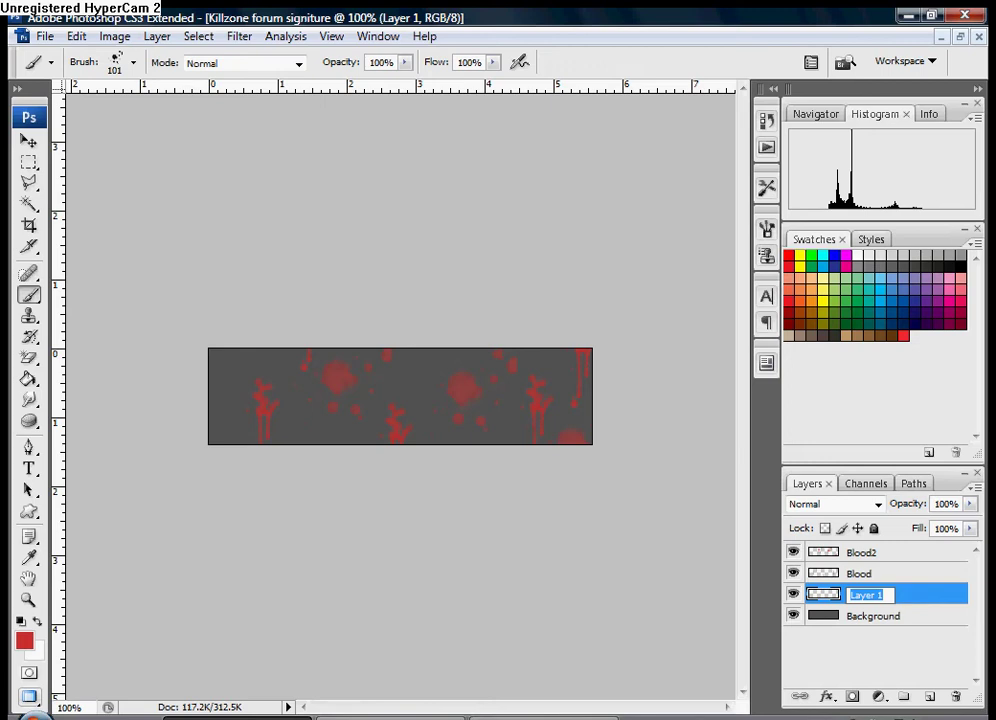
key("BackSpace")
left_click(876, 652)
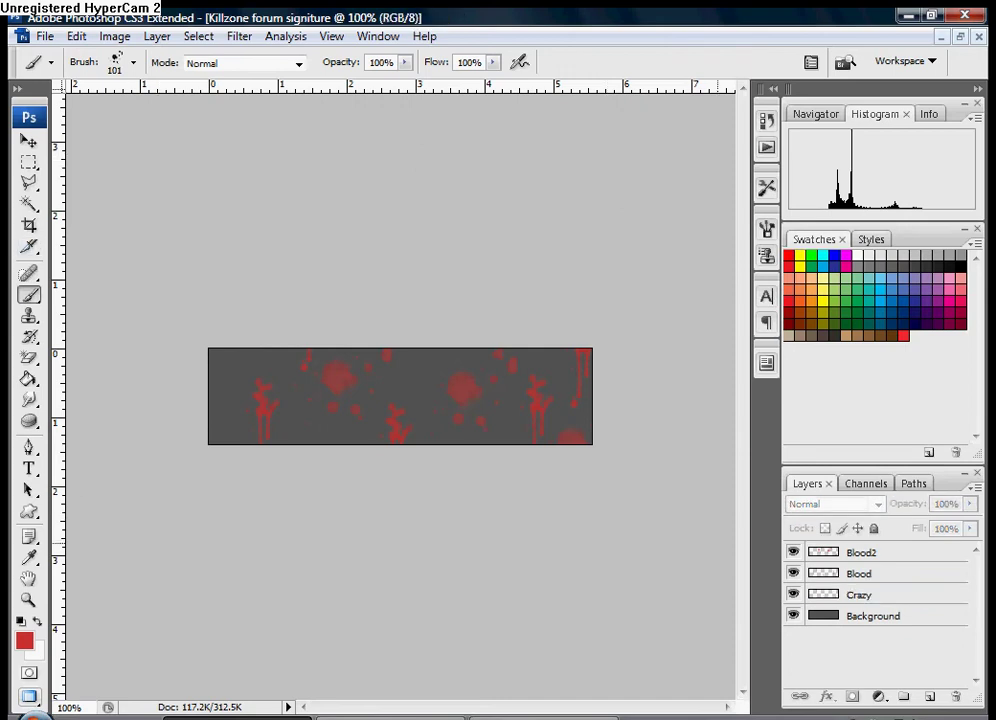
Step: Set up the Brush tool on the Crazy layer with the 197 px speckle brush reduced to 85 px
left_click(872, 595)
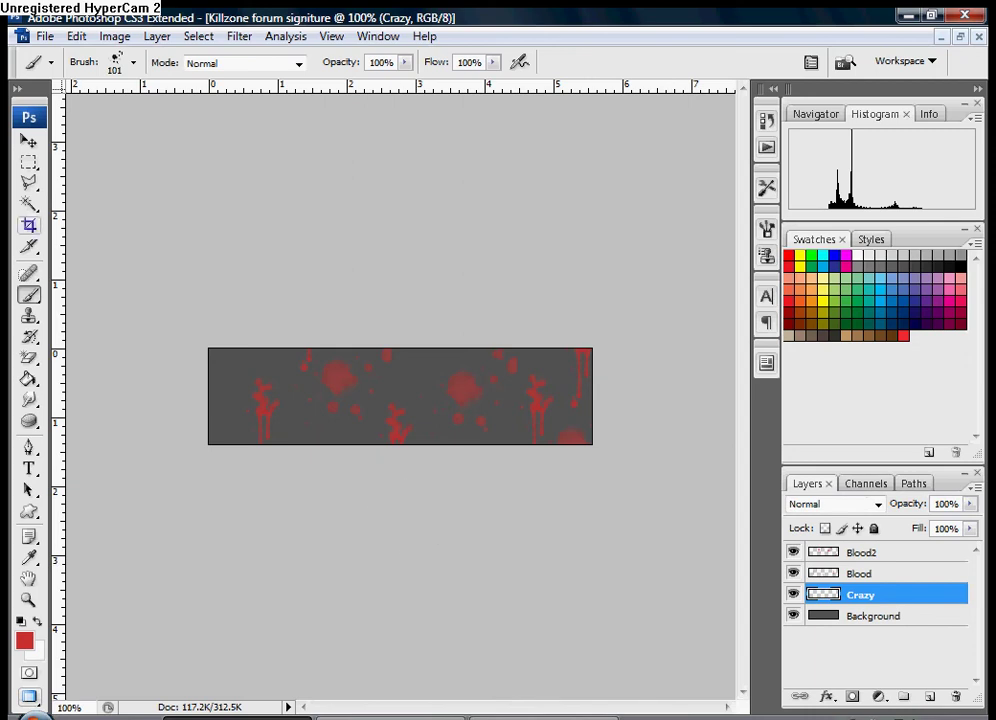
right_click(30, 295)
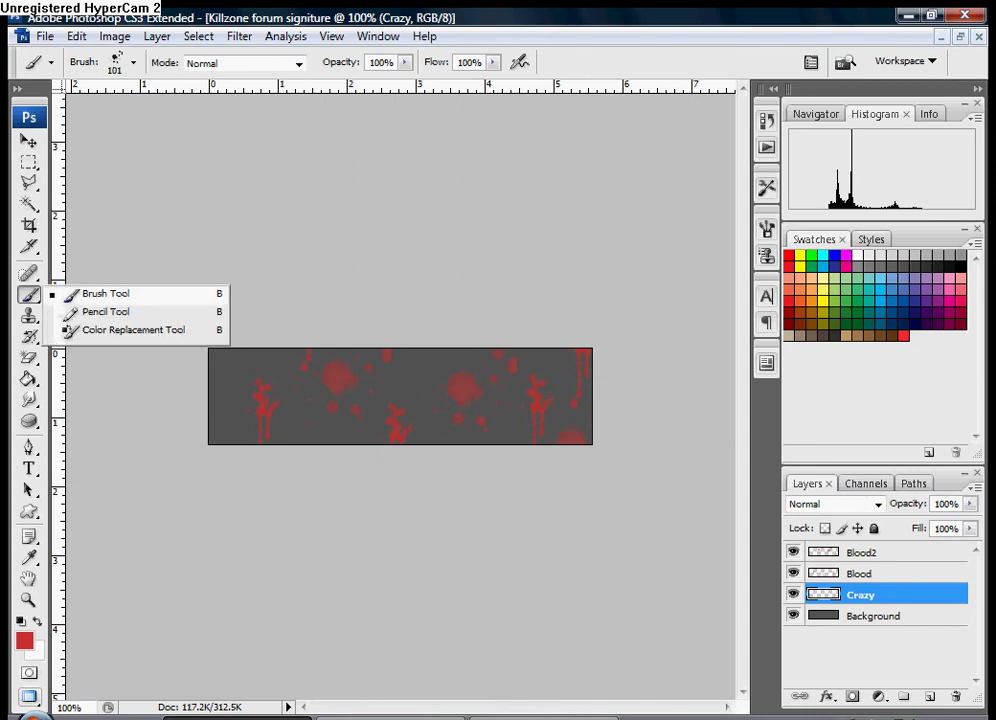
left_click(133, 62)
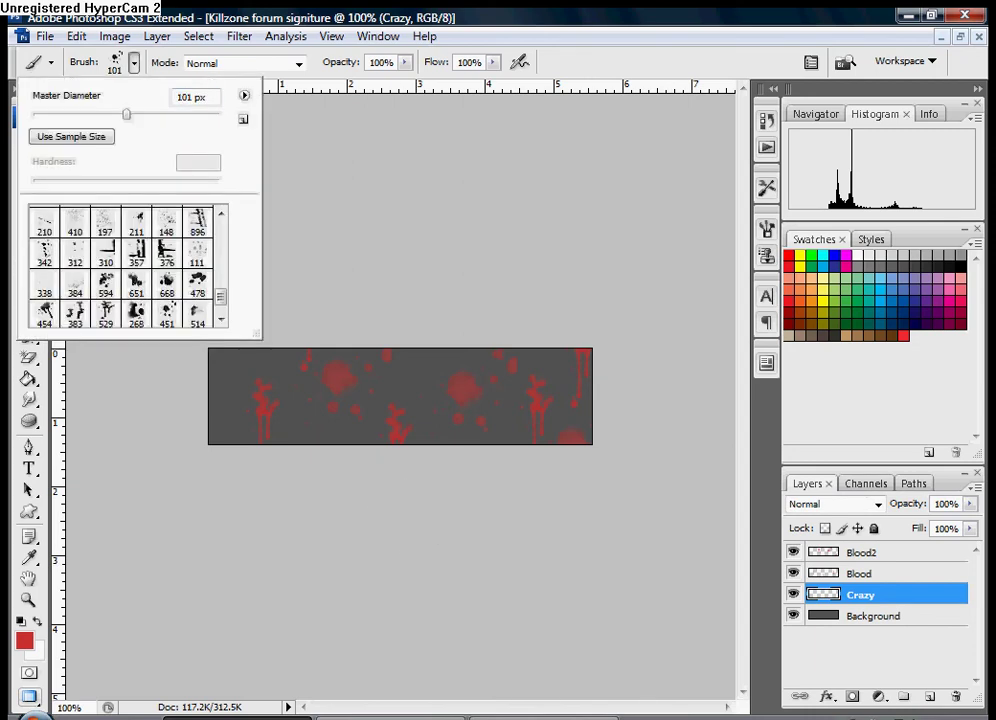
left_click(105, 222)
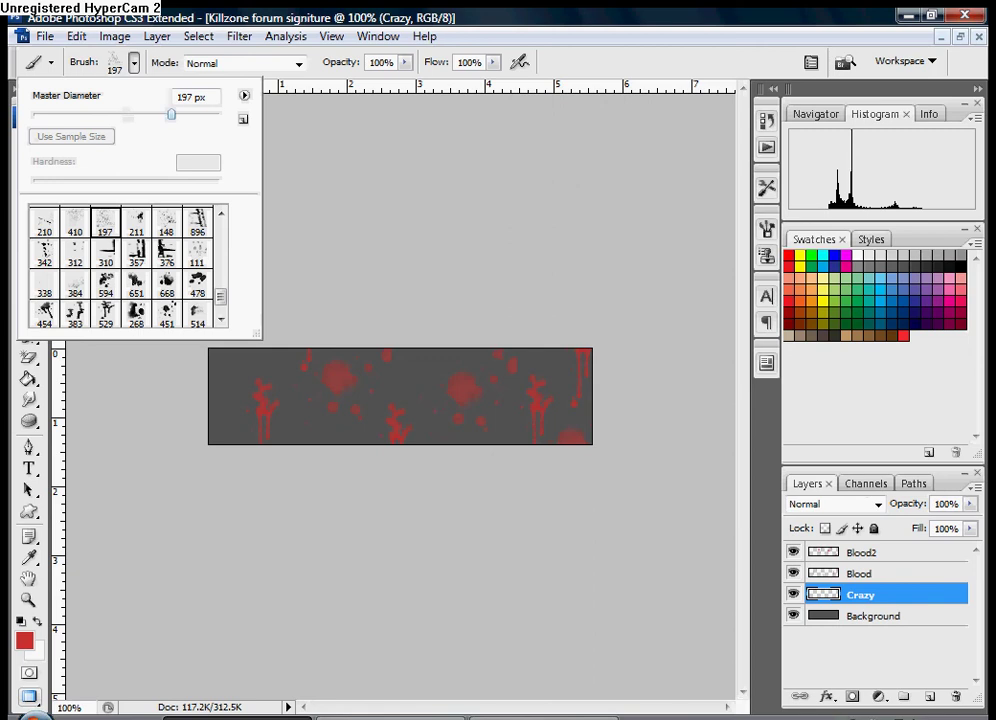
left_click_drag(171, 114, 111, 114)
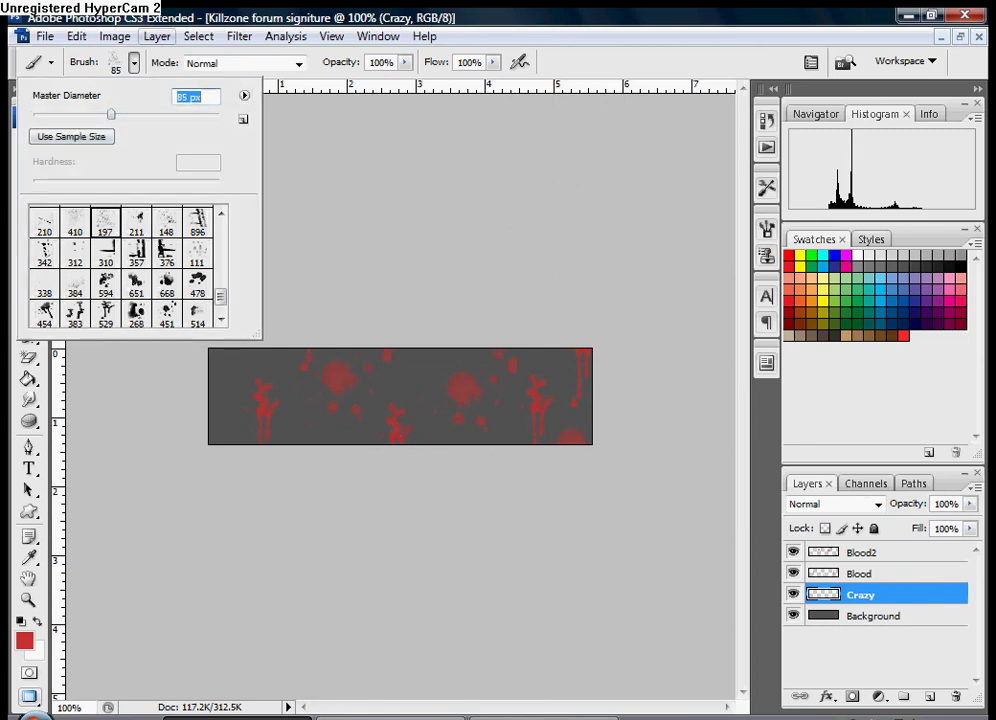
key("Return")
left_click(242, 380)
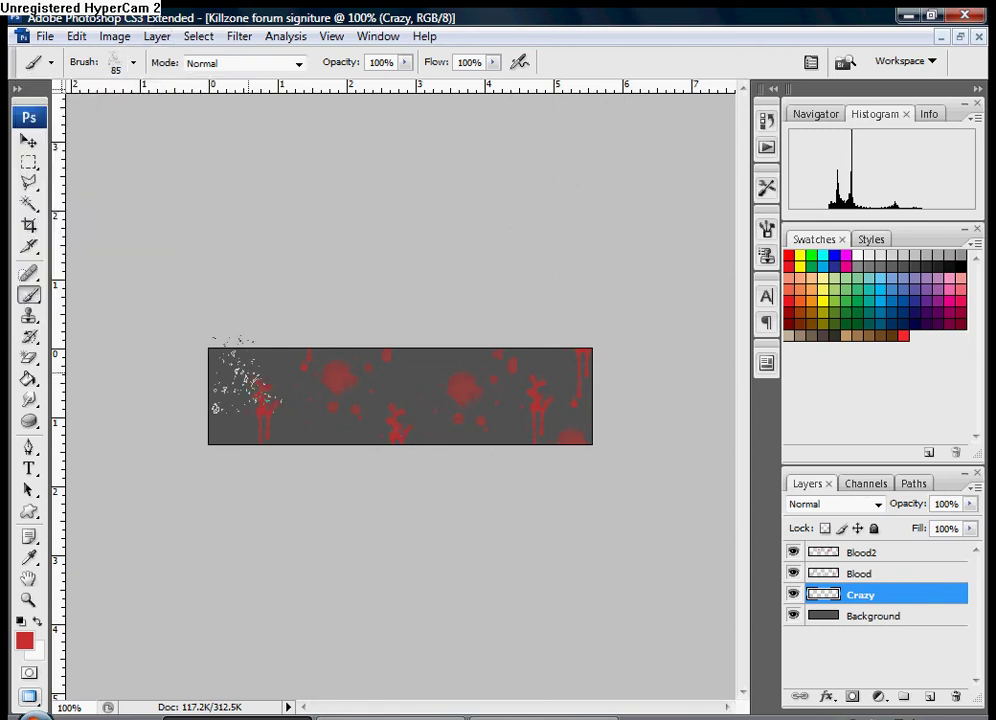
left_click(236, 388)
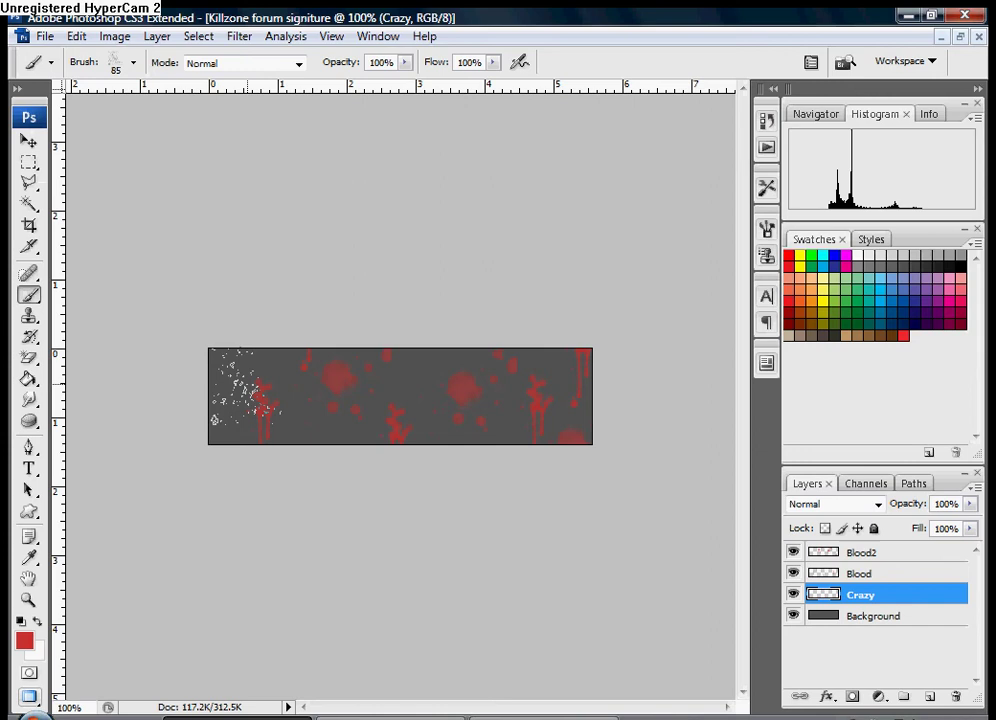
key("ctrl+z")
Step: Set the foreground colour to black (000000) and paint a speckled grunge texture across the whole banner on the Crazy layer
left_click(24, 640)
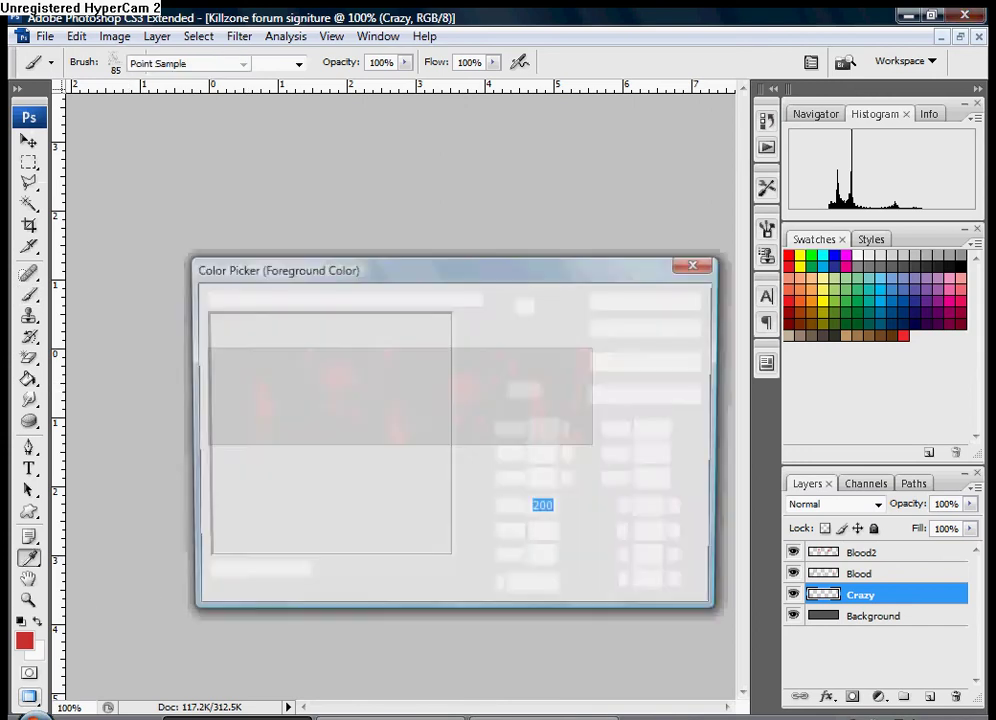
left_click(208, 542)
left_click(208, 556)
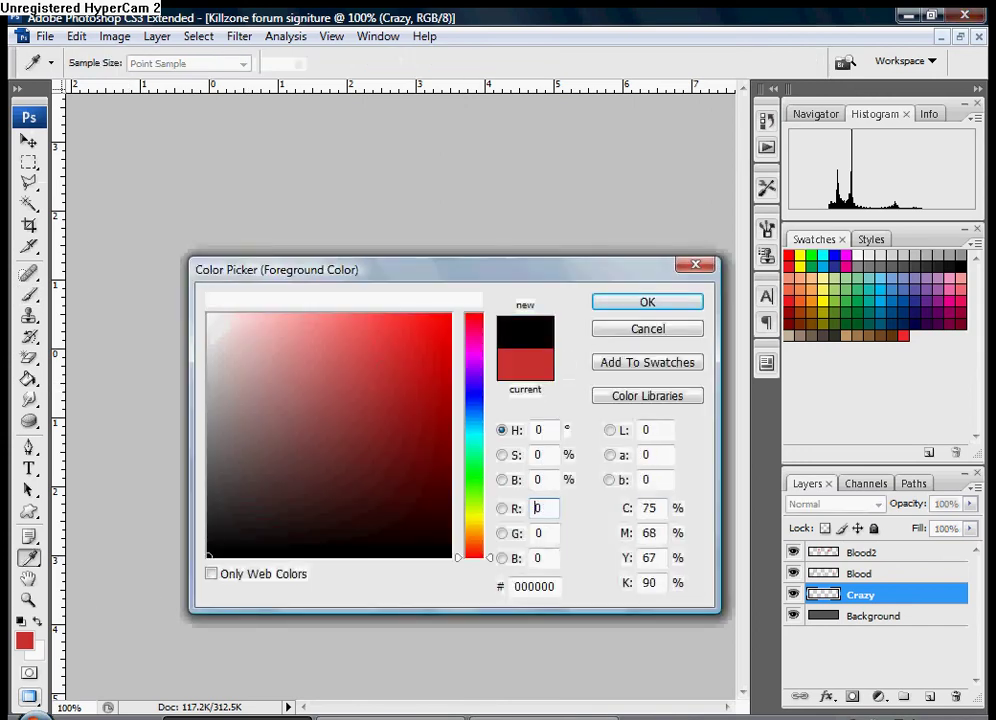
key("Return")
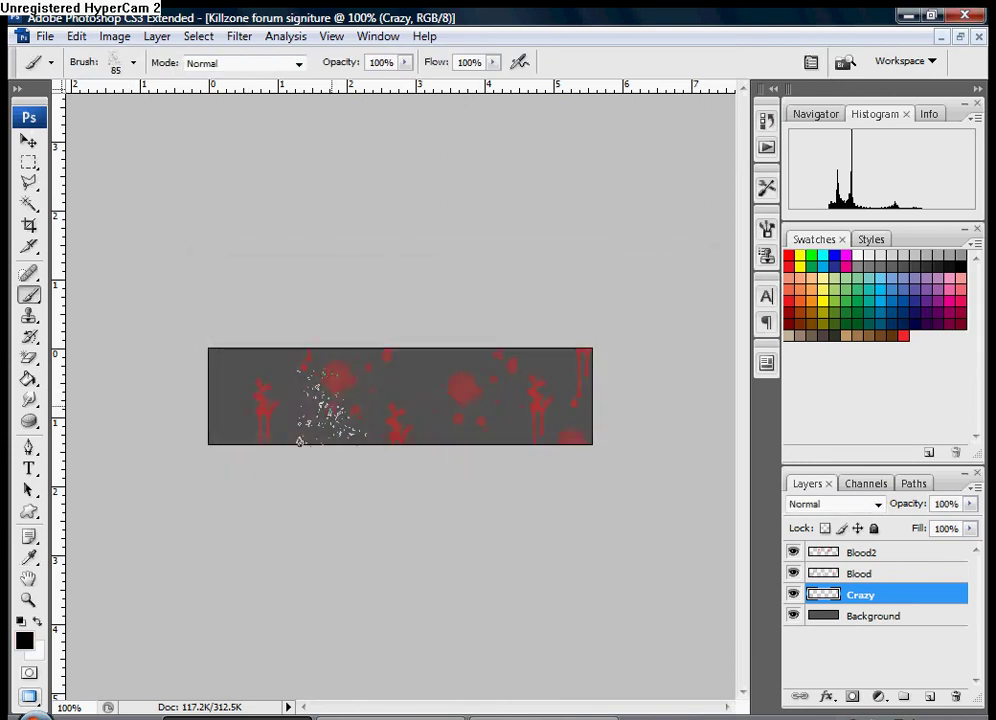
mouse_move(228, 390)
left_mouse_down()
mouse_move(460, 469)
mouse_move(478, 322)
mouse_move(458, 432)
mouse_move(370, 410)
mouse_move(272, 446)
mouse_move(218, 448)
mouse_move(477, 432)
mouse_move(598, 410)
mouse_move(382, 416)
mouse_move(189, 343)
mouse_move(285, 345)
left_mouse_up()
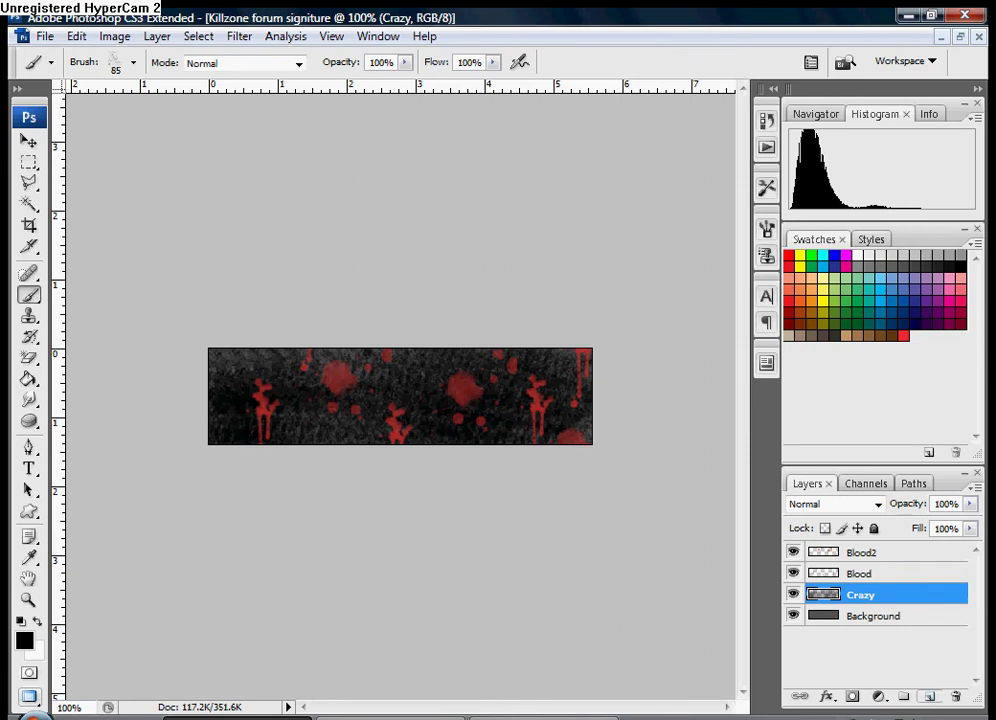
Step: Add a new layer and place it above Blood2 at the top of the layer stack
key("ctrl+shift+alt+n")
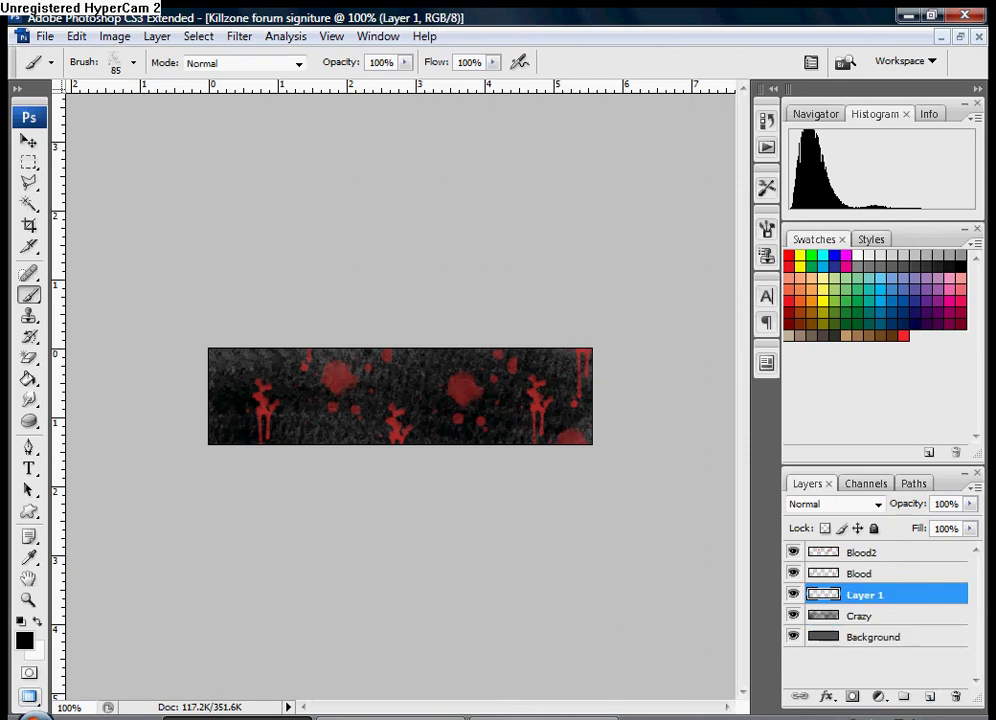
left_click_drag(872, 595, 875, 546)
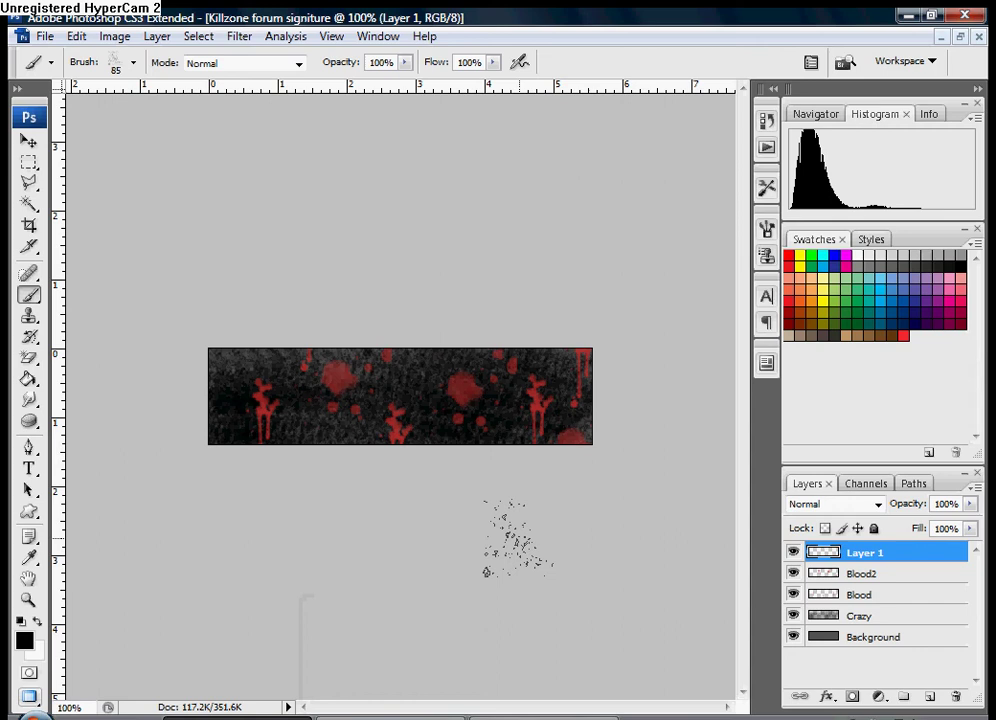
Step: Switch to Firefox and look over the Killzone render page on Planet Renders
mouse_move(543, 695)
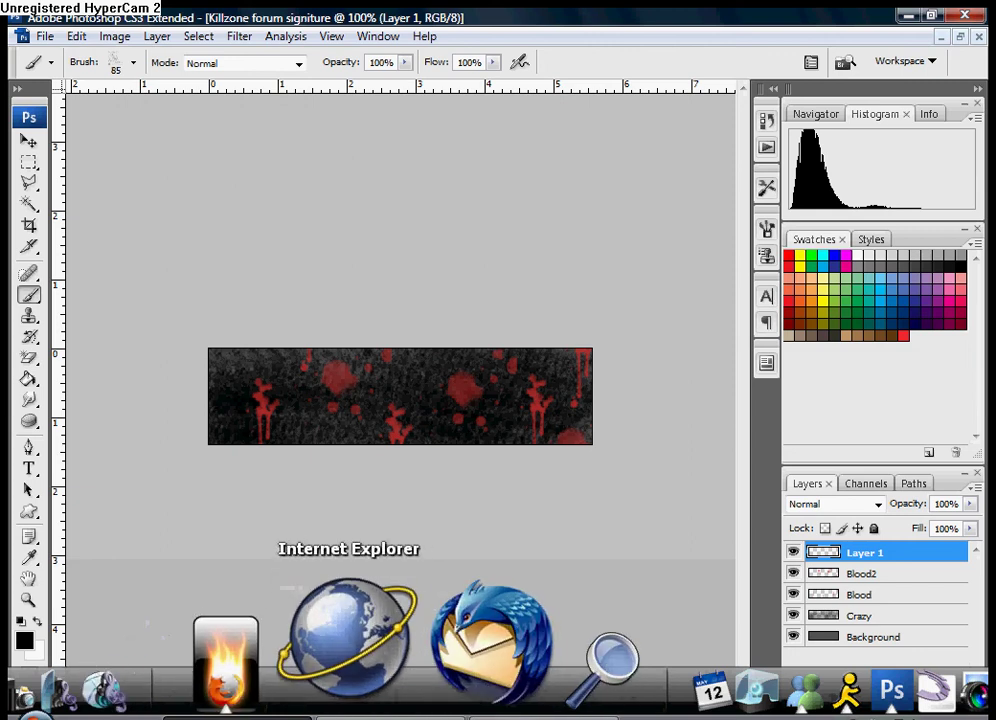
left_click(543, 717)
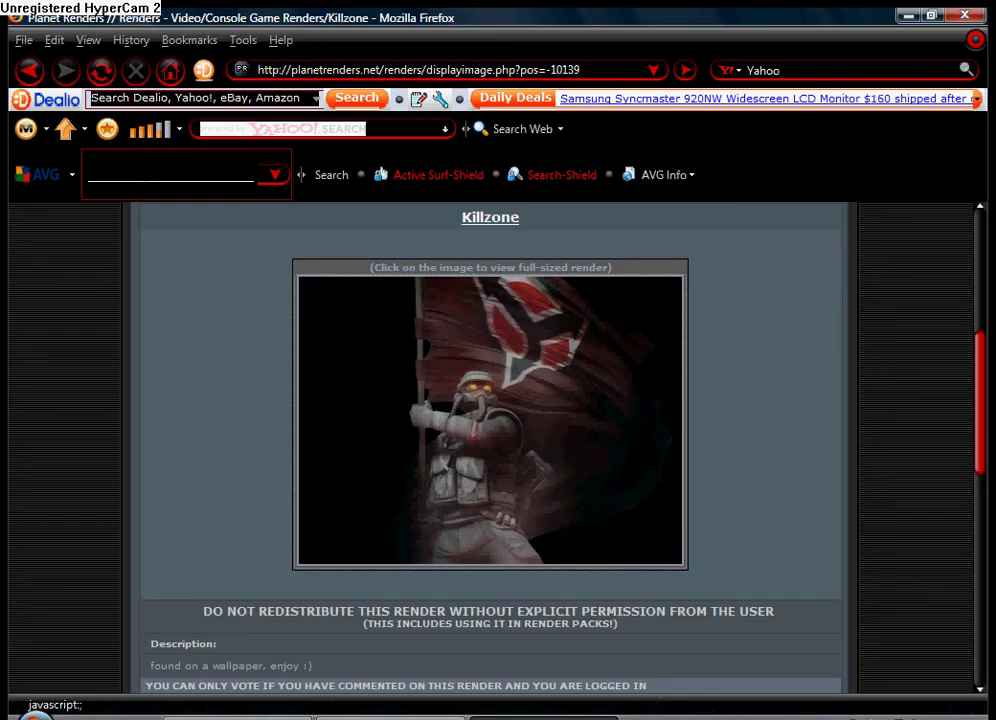
scroll(490, 430, "up", 6)
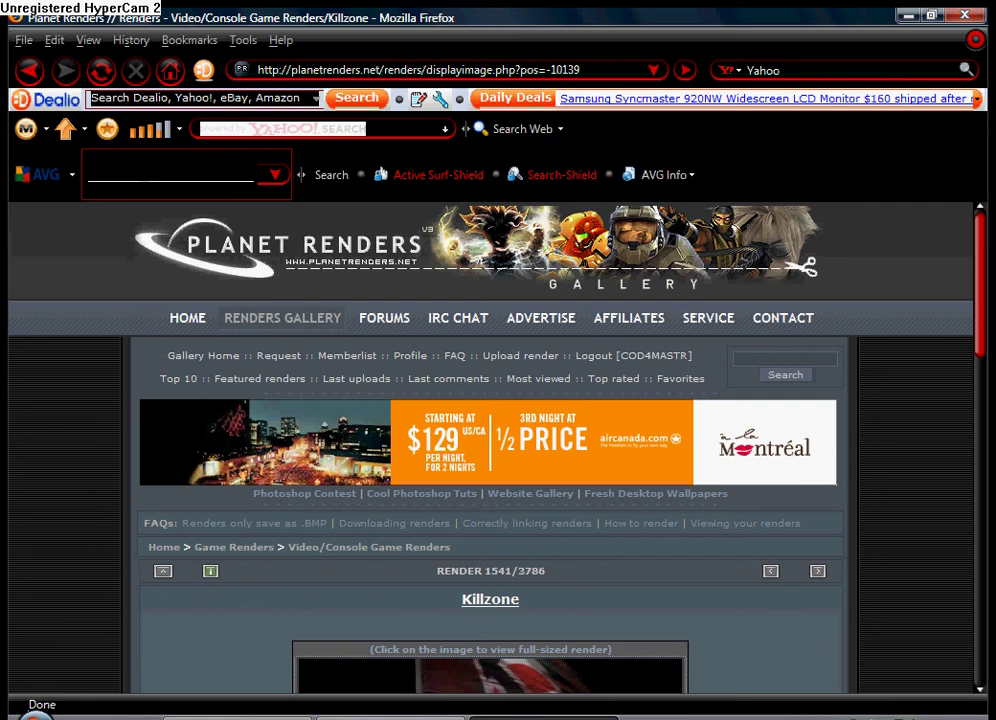
scroll(490, 448, "down", 2)
scroll(490, 448, "up", 2)
scroll(490, 450, "down", 5)
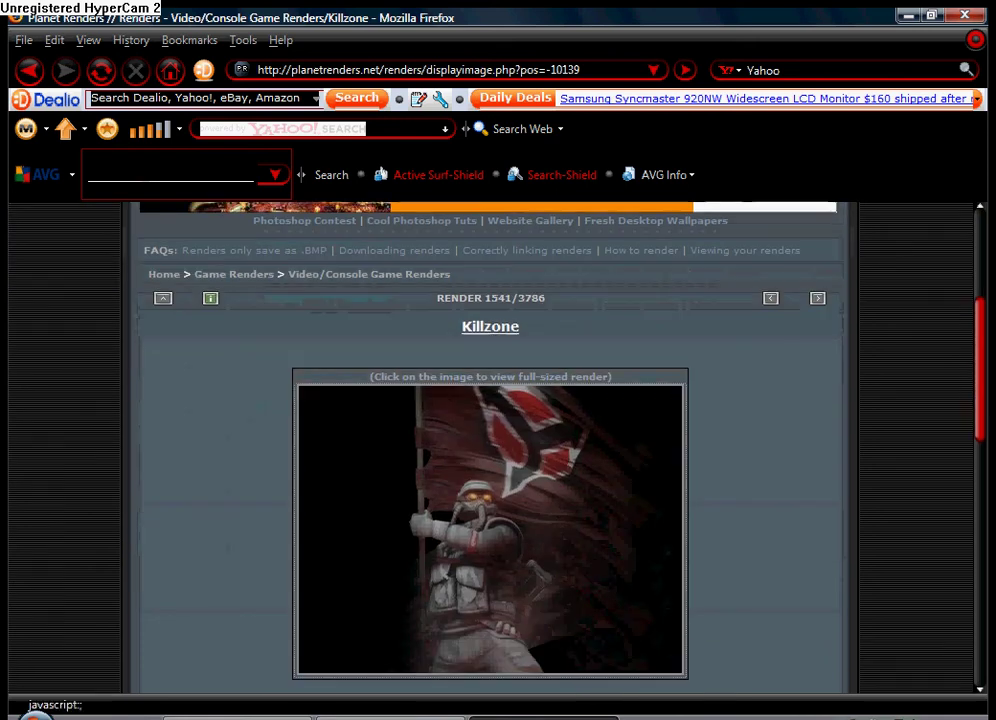
scroll(490, 450, "up", 2)
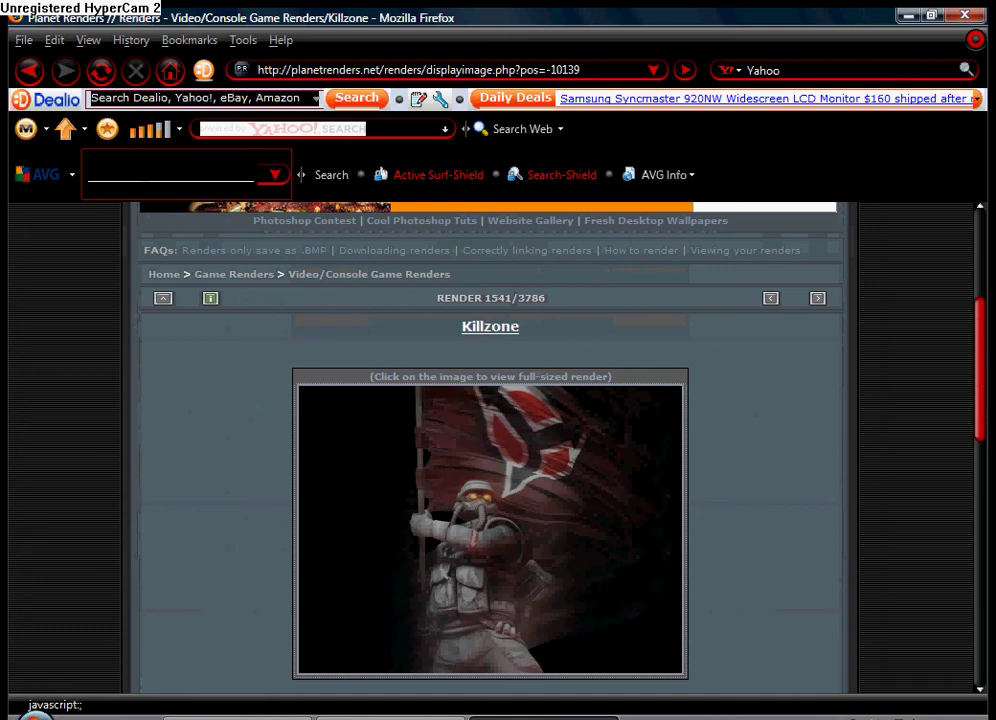
Step: View the full-sized Killzone render and its image saving options, and close the render's window
right_click(490, 493)
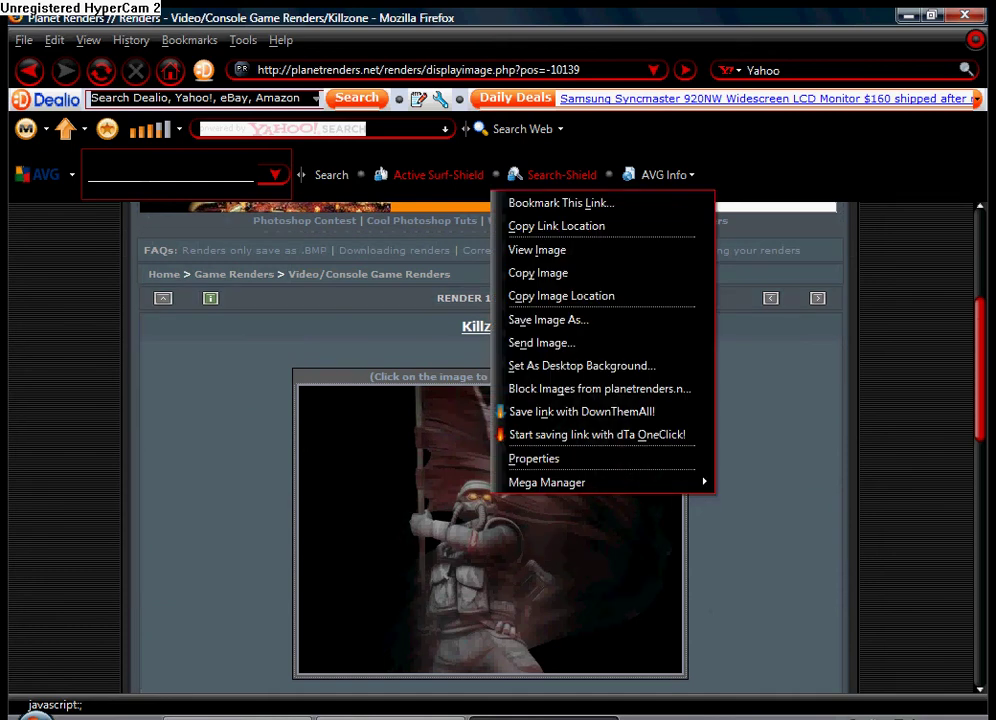
key("Escape")
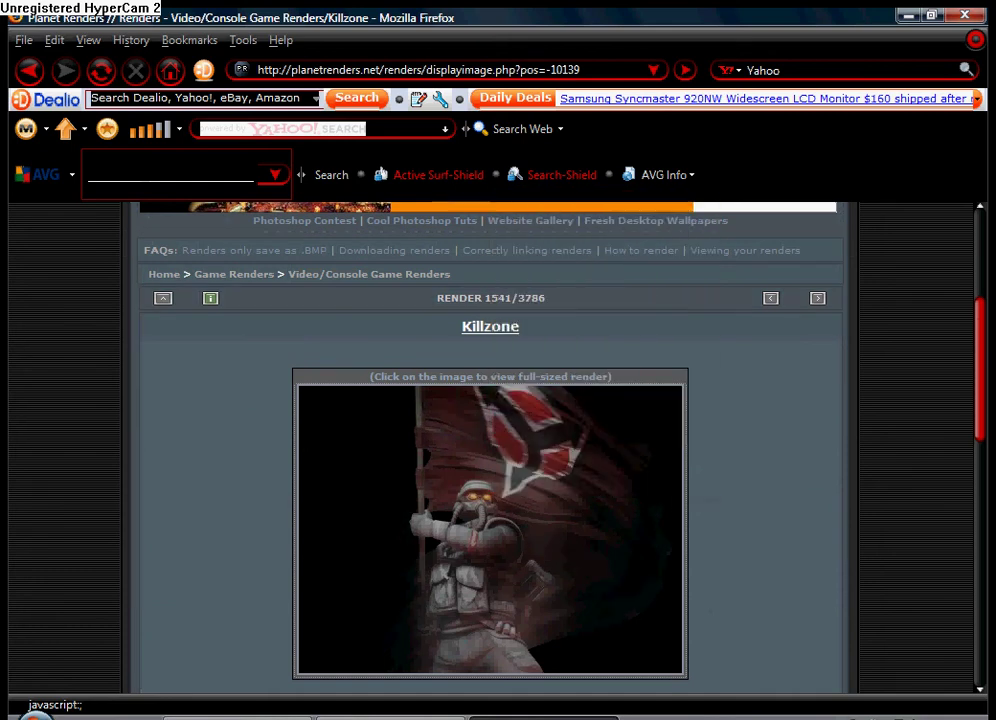
left_click(490, 493)
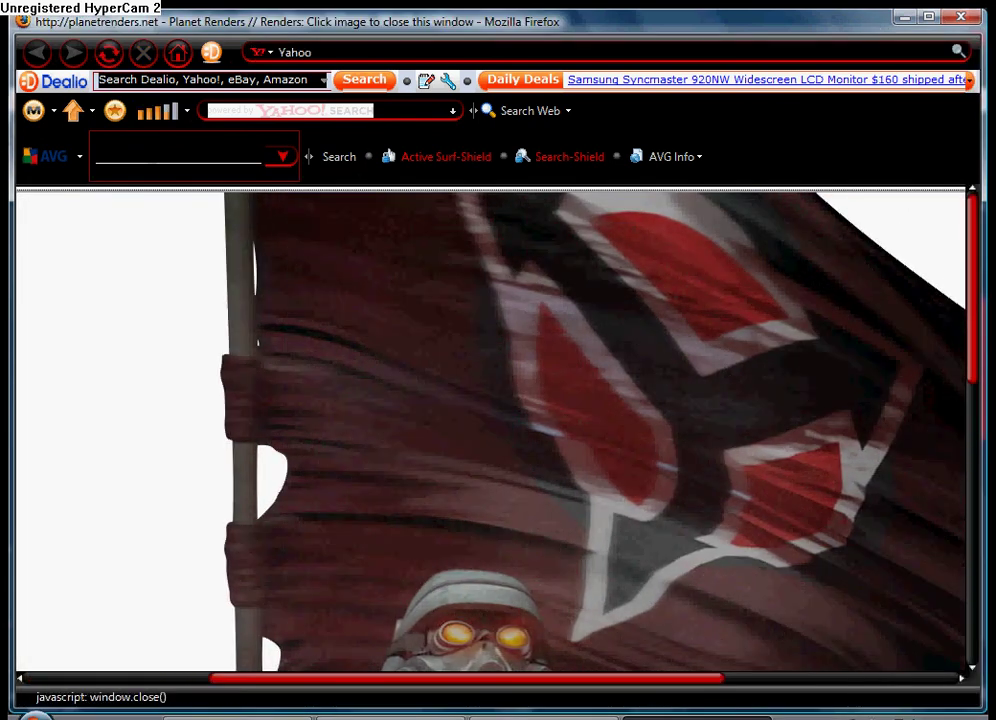
right_click(553, 420)
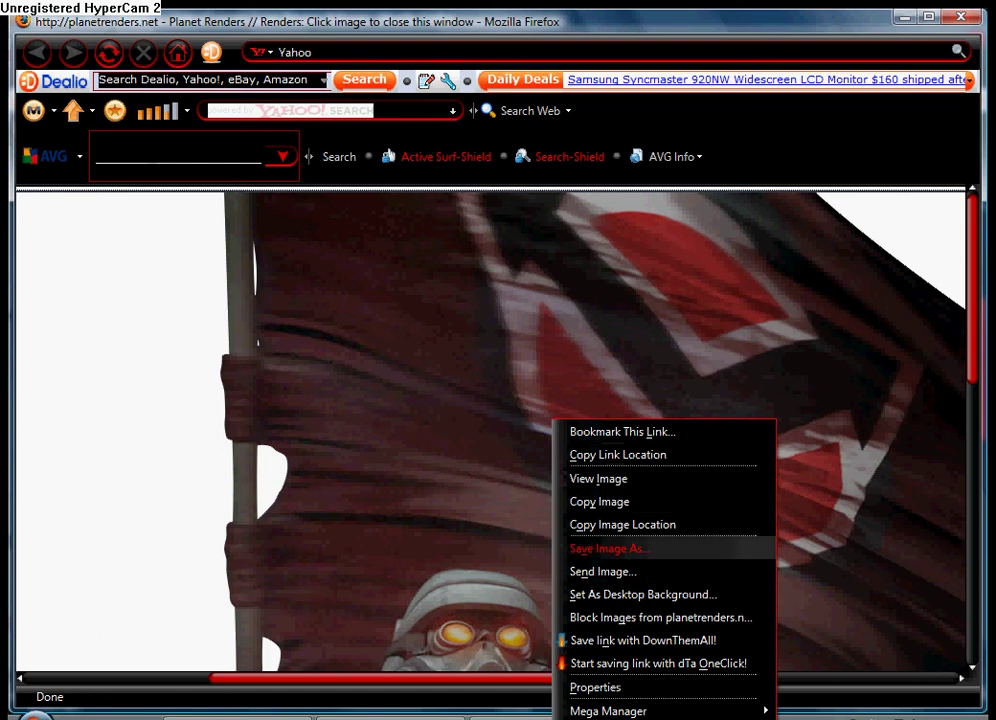
key("Escape")
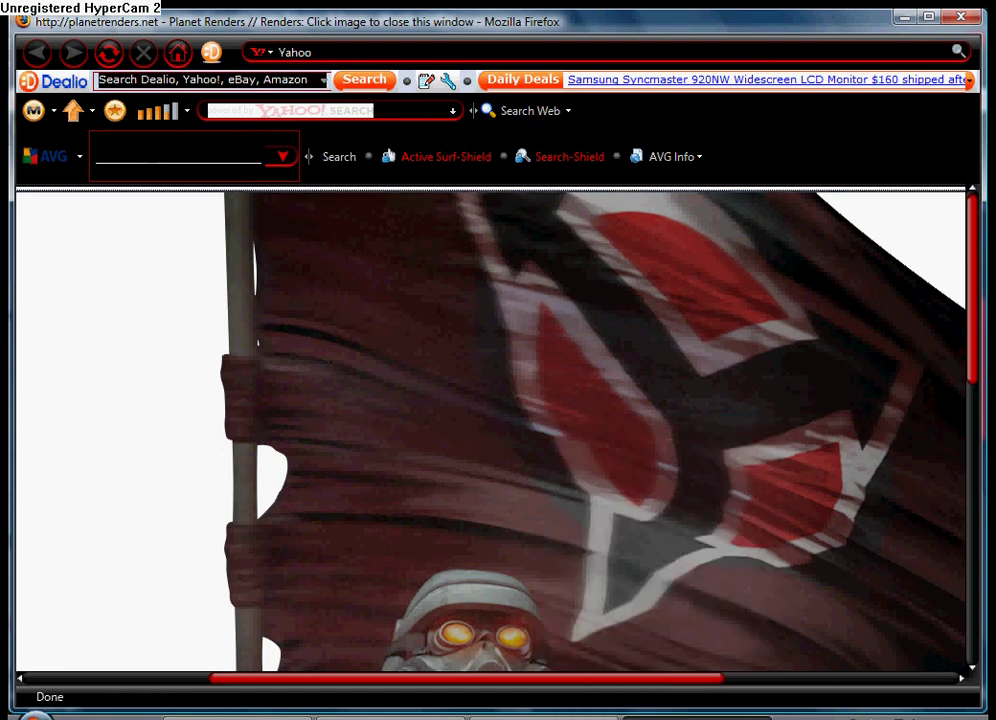
left_click(961, 17)
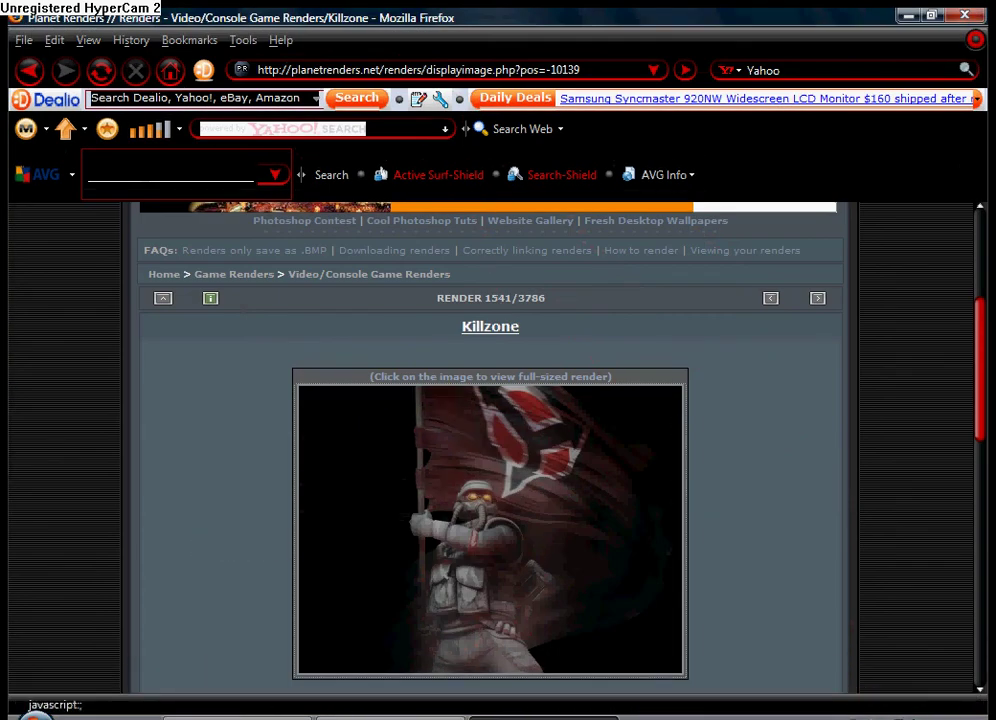
Step: Switch back to Photoshop and open the render file Killzone2.png from the Pictures folder
left_click(237, 716)
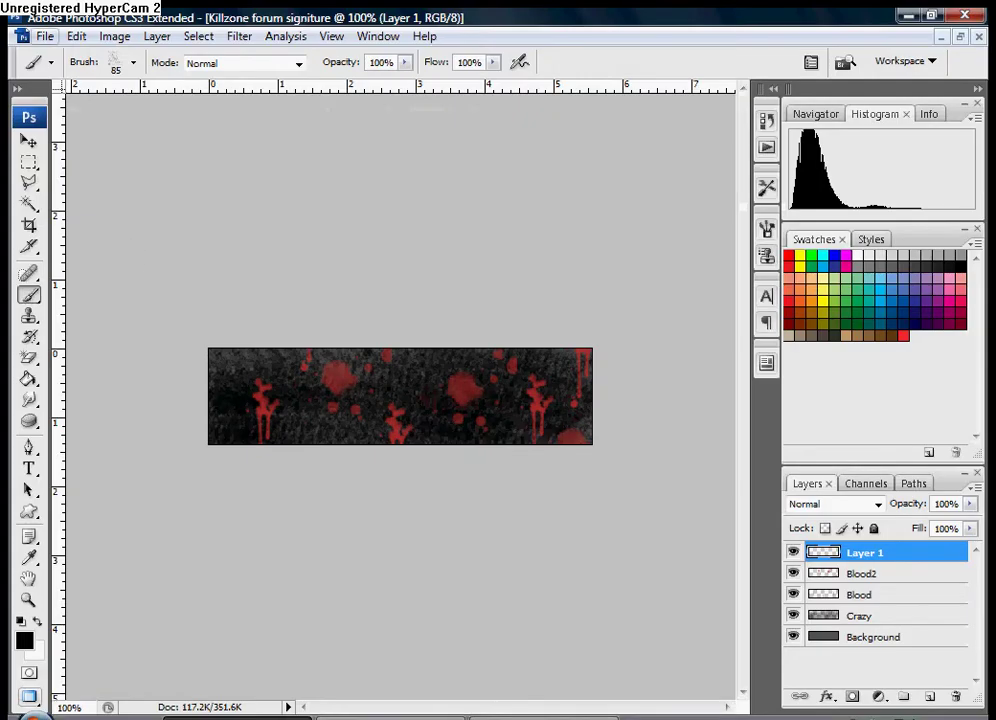
left_click(45, 36)
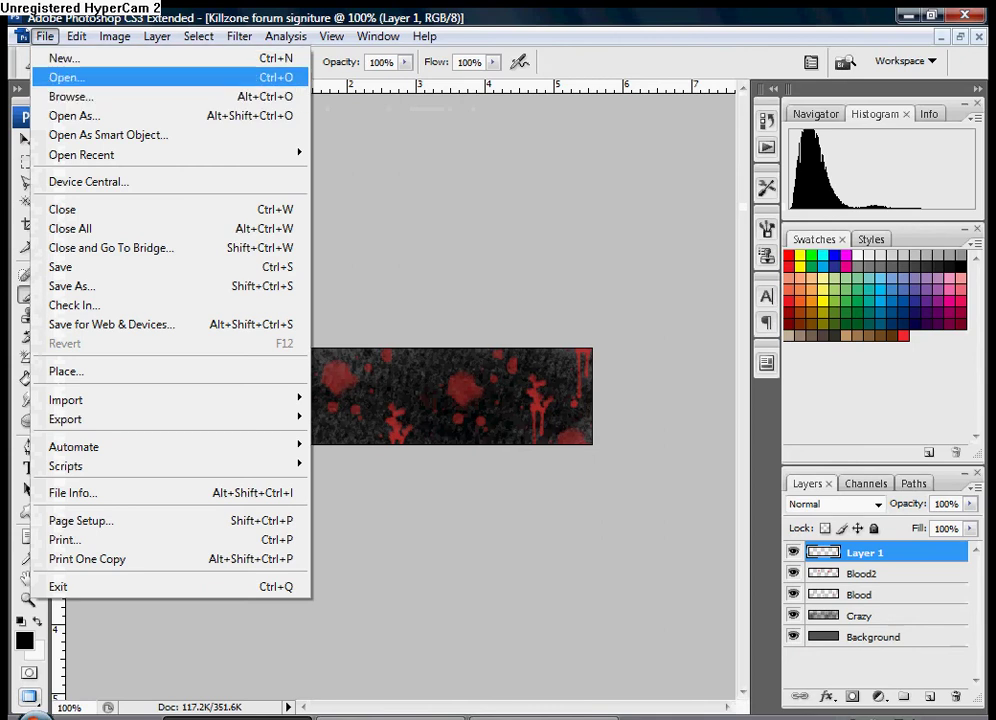
left_click(66, 77)
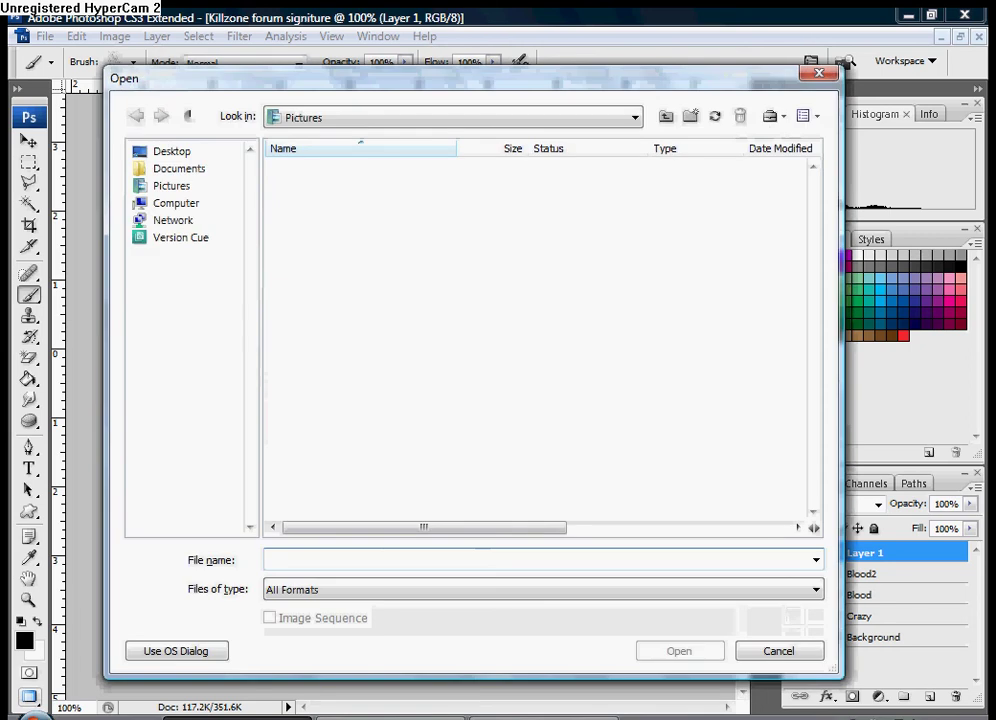
left_click_drag(813, 200, 813, 233)
scroll(540, 340, "down", 5)
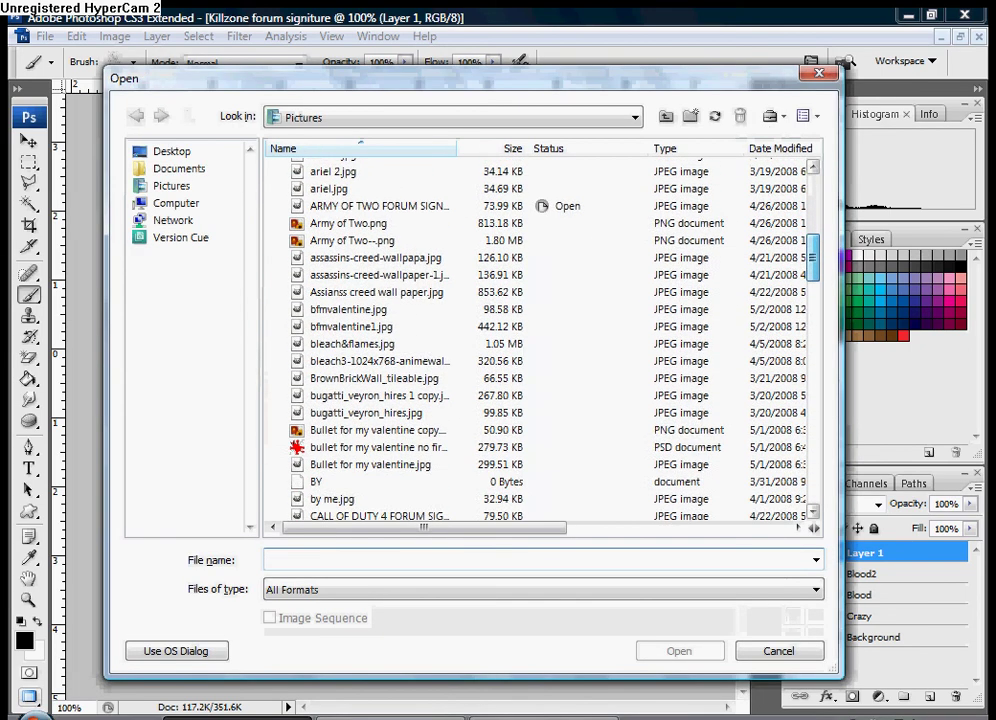
scroll(540, 340, "down", 3)
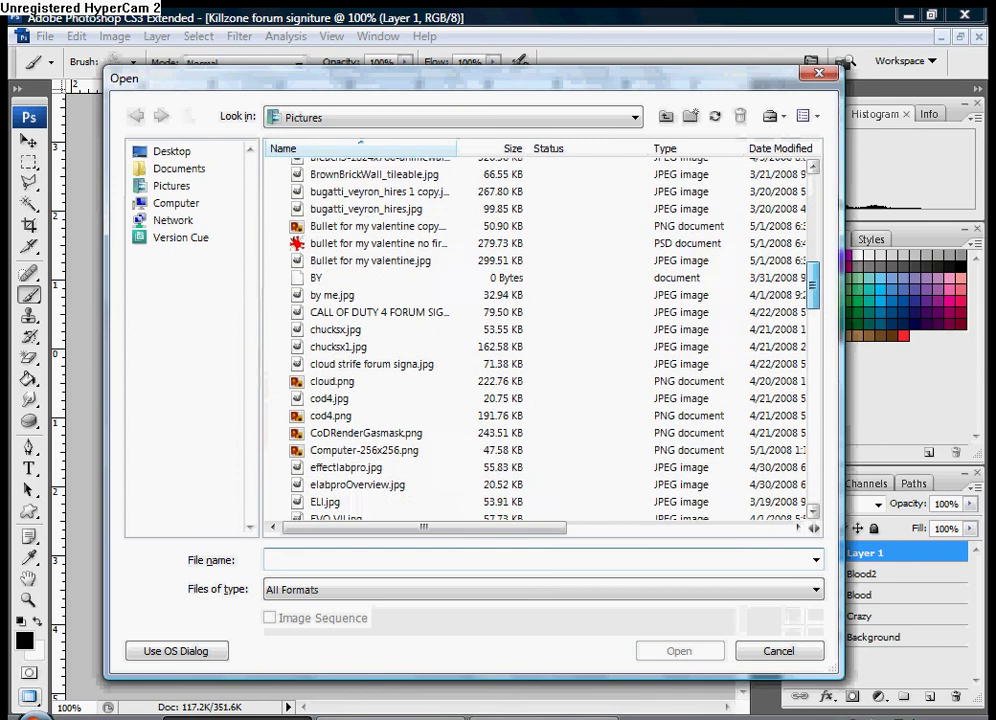
left_click_drag(813, 288, 813, 289)
scroll(296, 497, "down", 3)
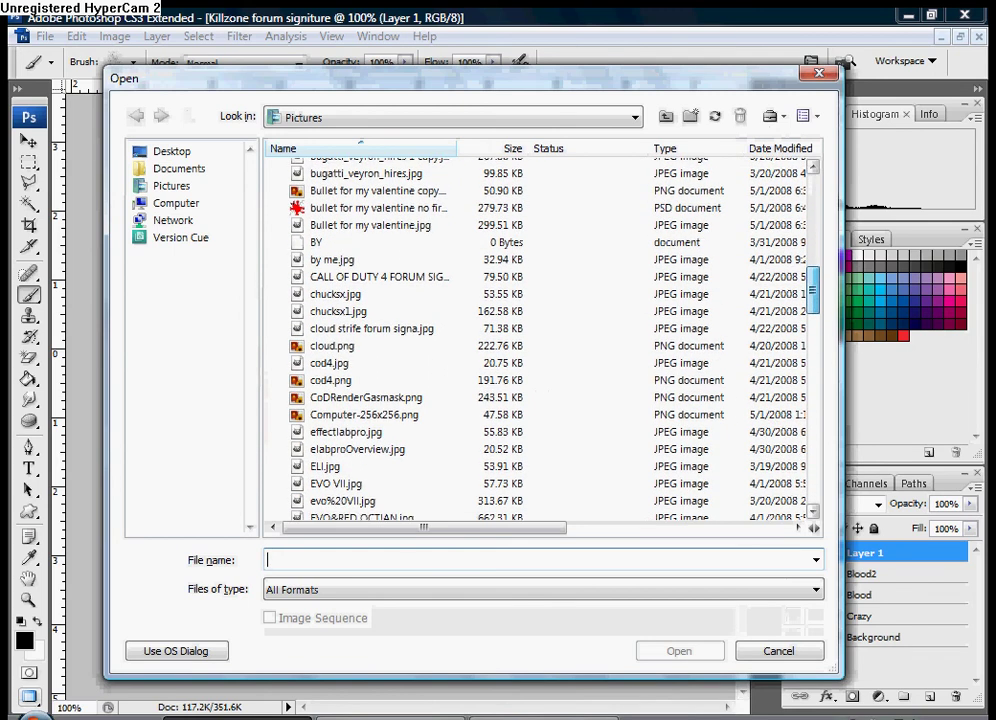
scroll(540, 340, "down", 3)
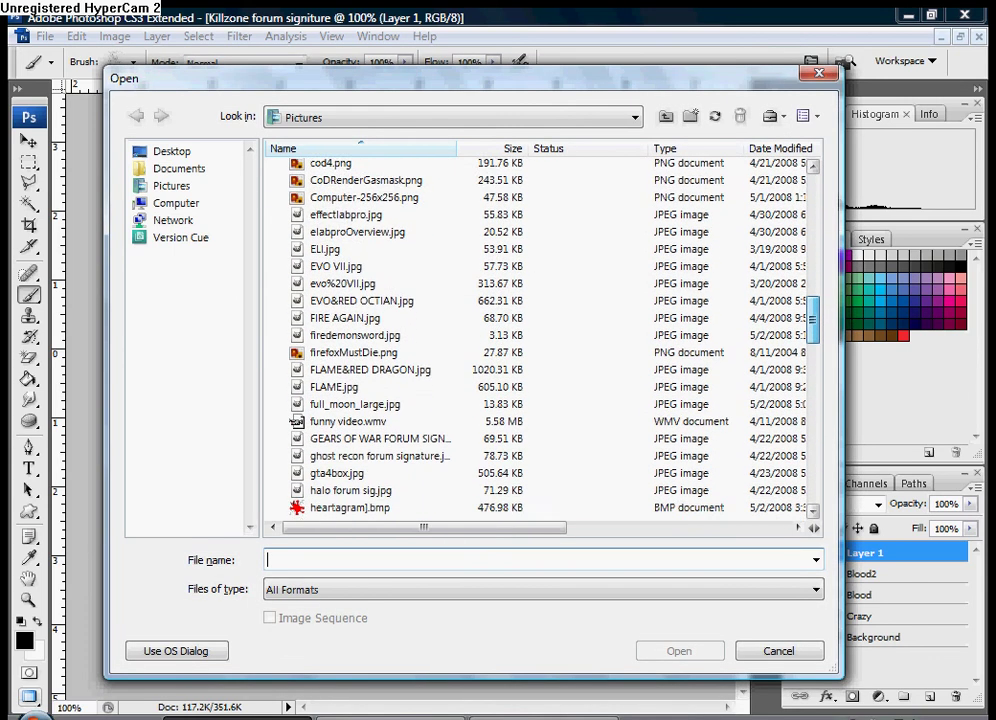
scroll(540, 340, "down", 1)
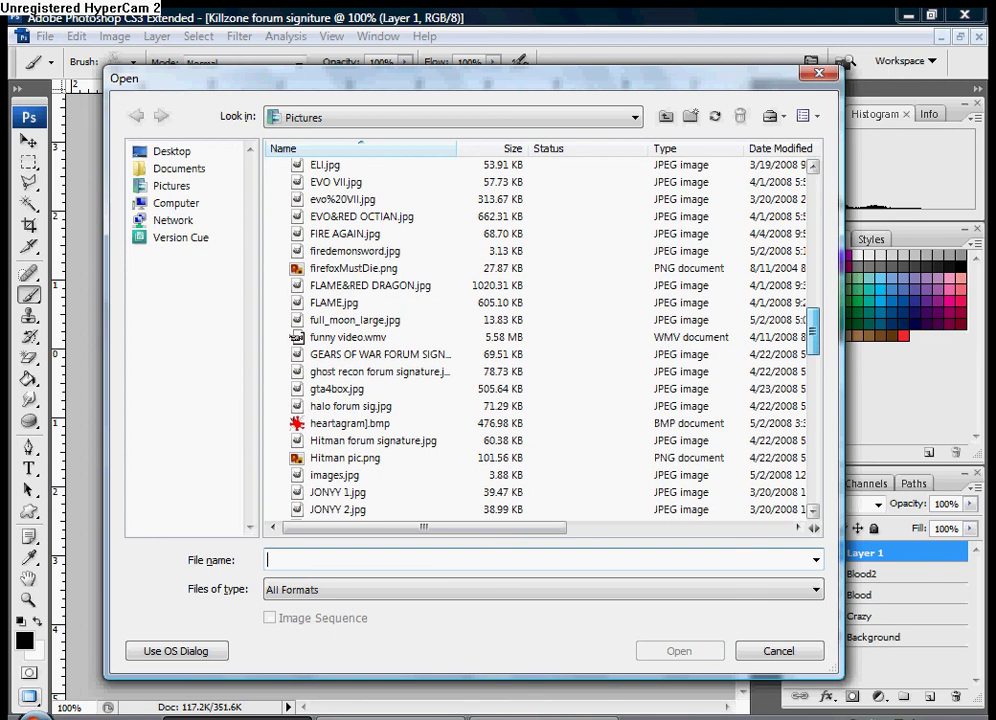
scroll(540, 340, "down", 3)
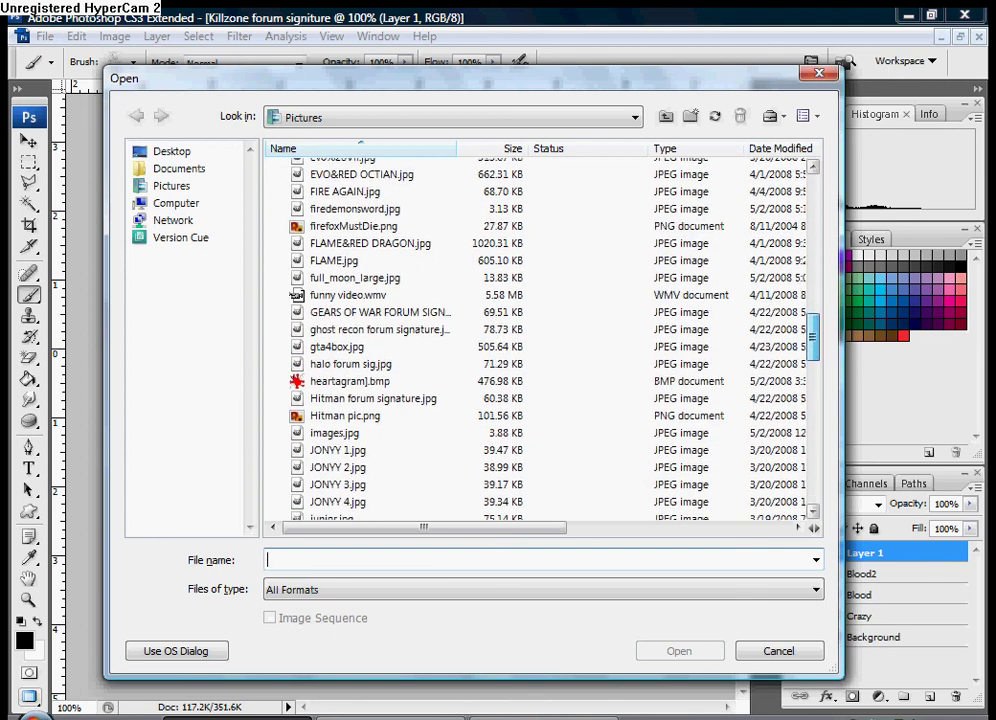
scroll(340, 400, "up", 1)
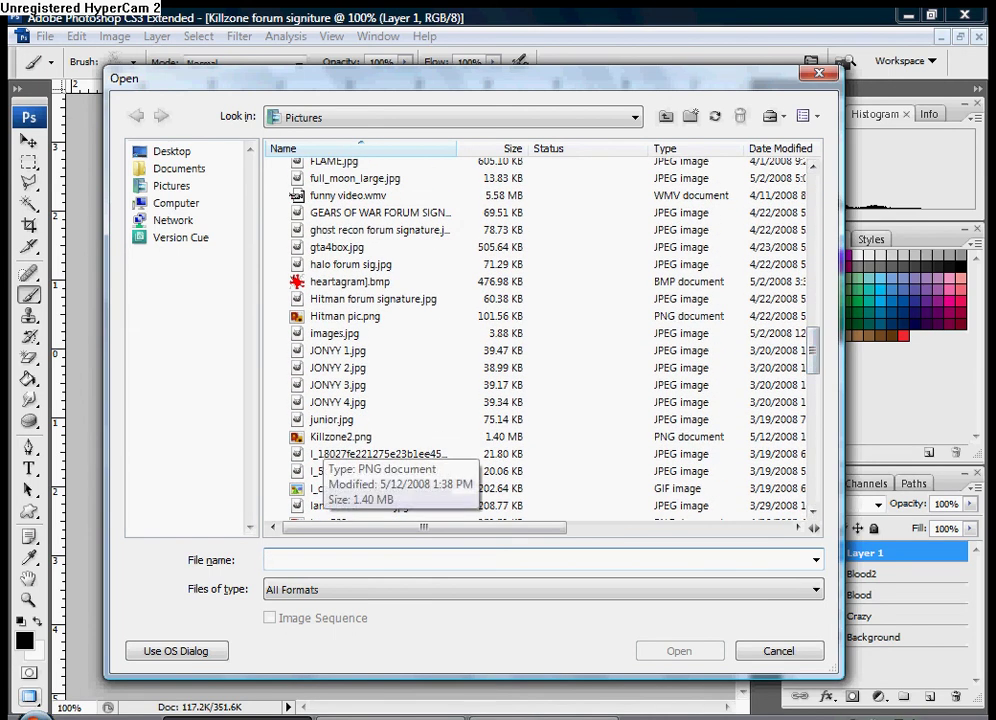
left_click(340, 437)
key("Return")
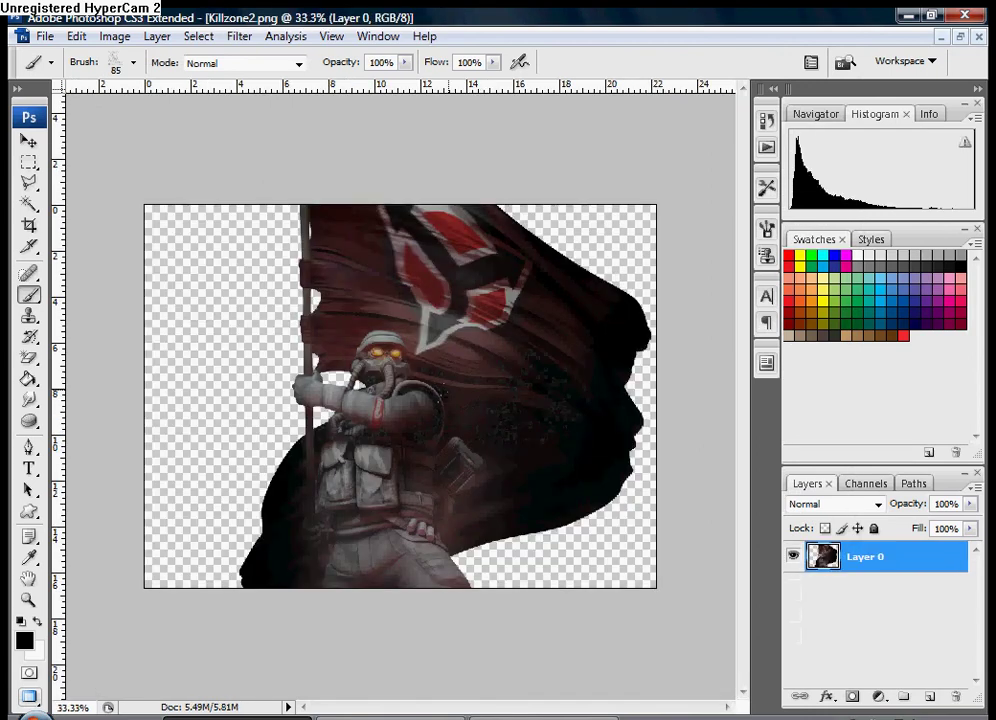
Step: Copy the whole Killzone2.png image and paste it into Layer 1 of the Killzone forum signiture document
key("ctrl+a")
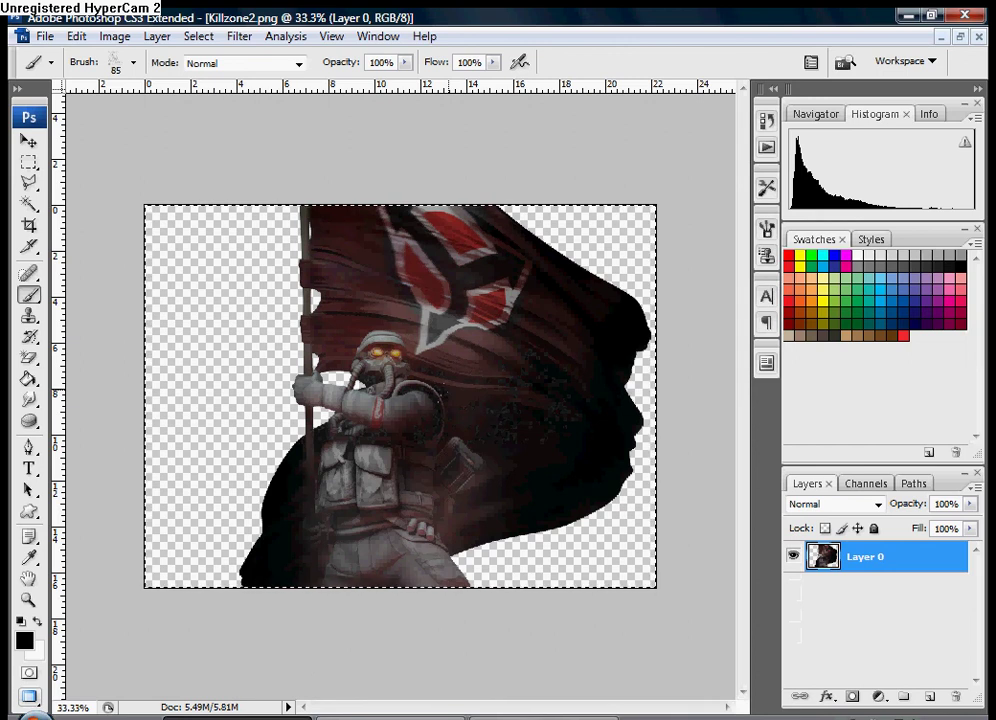
key("f")
key("f")
key("f")
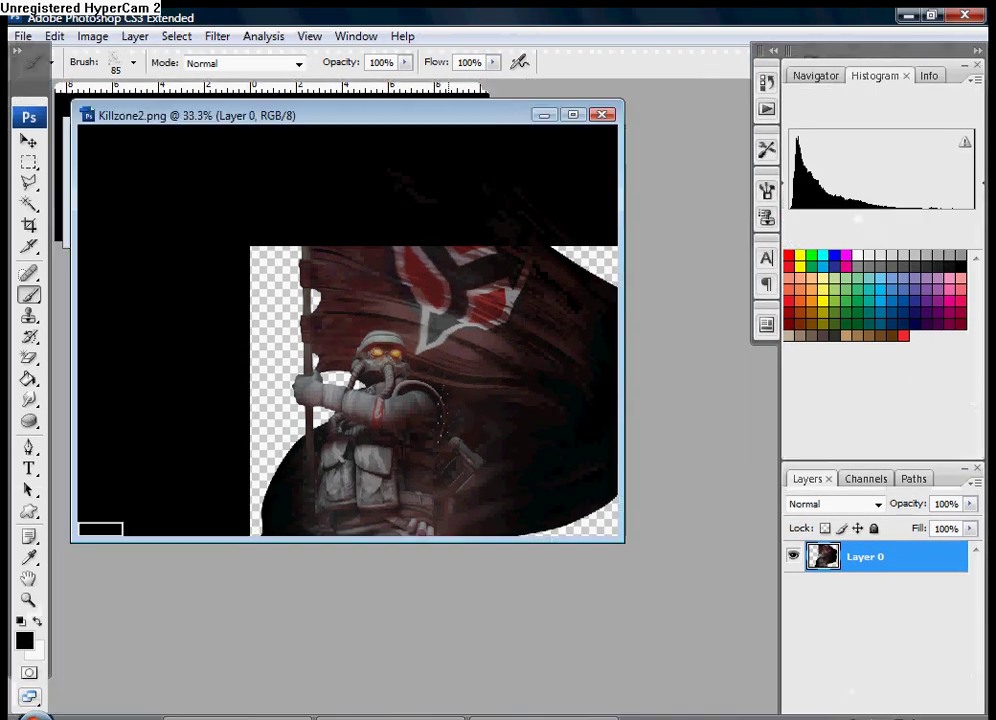
left_click(340, 95)
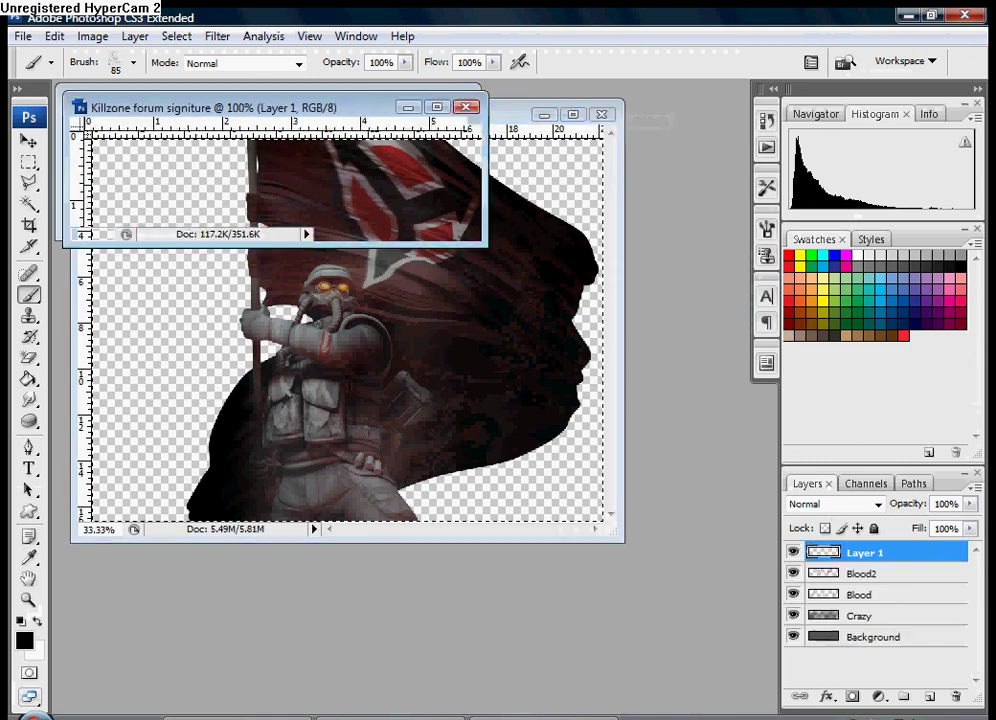
left_click(436, 107)
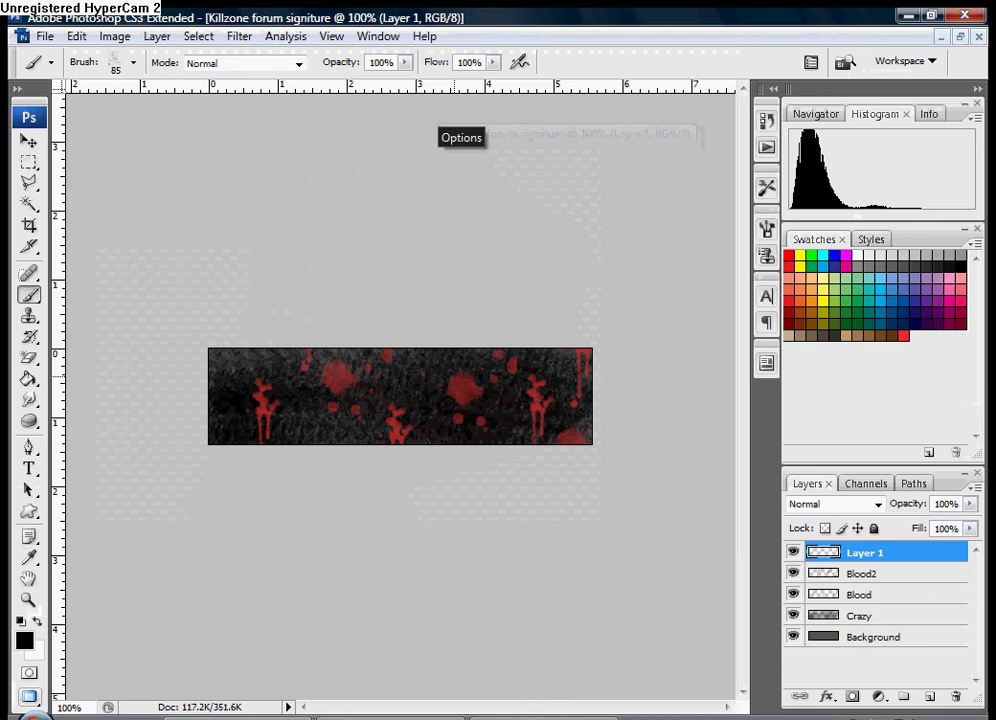
key("ctrl+v")
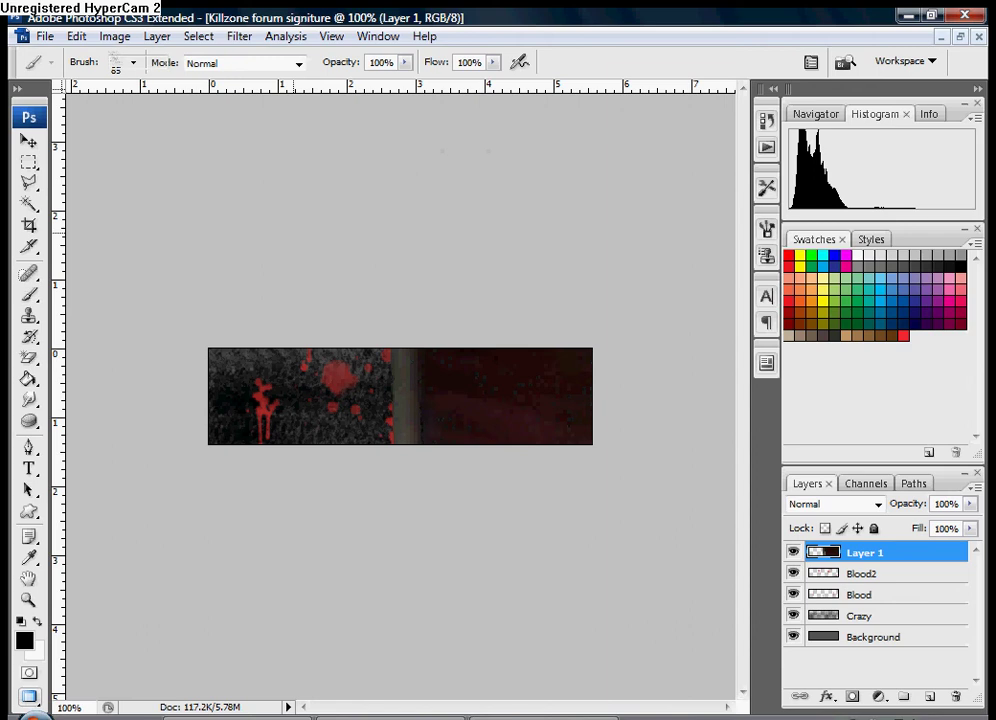
Step: Free-transform the pasted render down to about 16.1% width and 20.3% height, over the left half of the banner
key("ctrl+t")
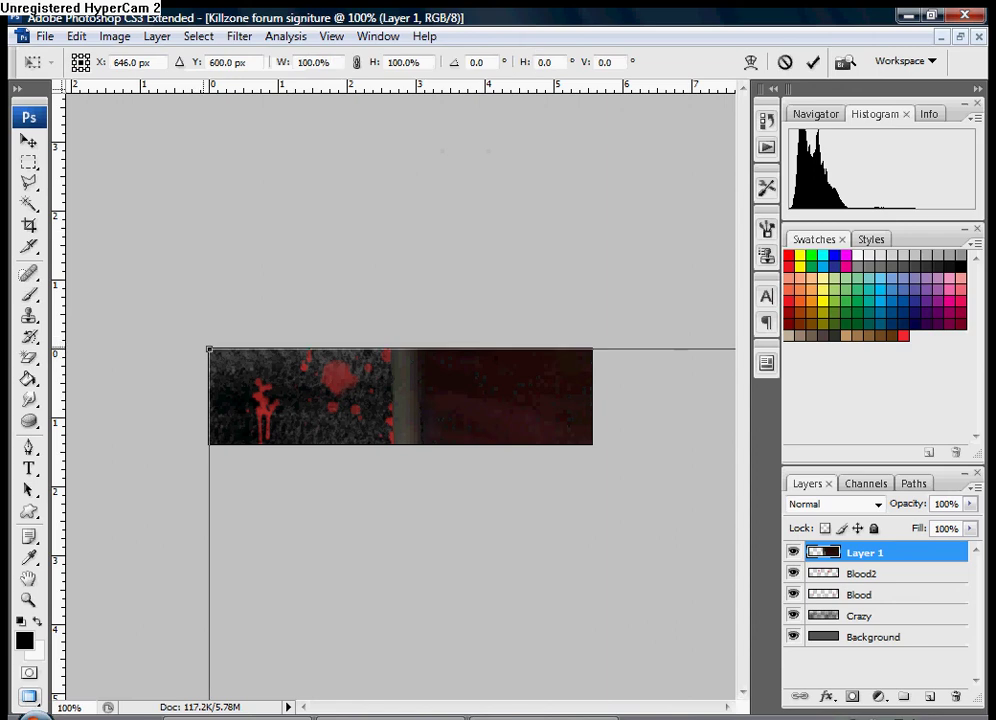
left_click_drag(209, 349, 603, 595)
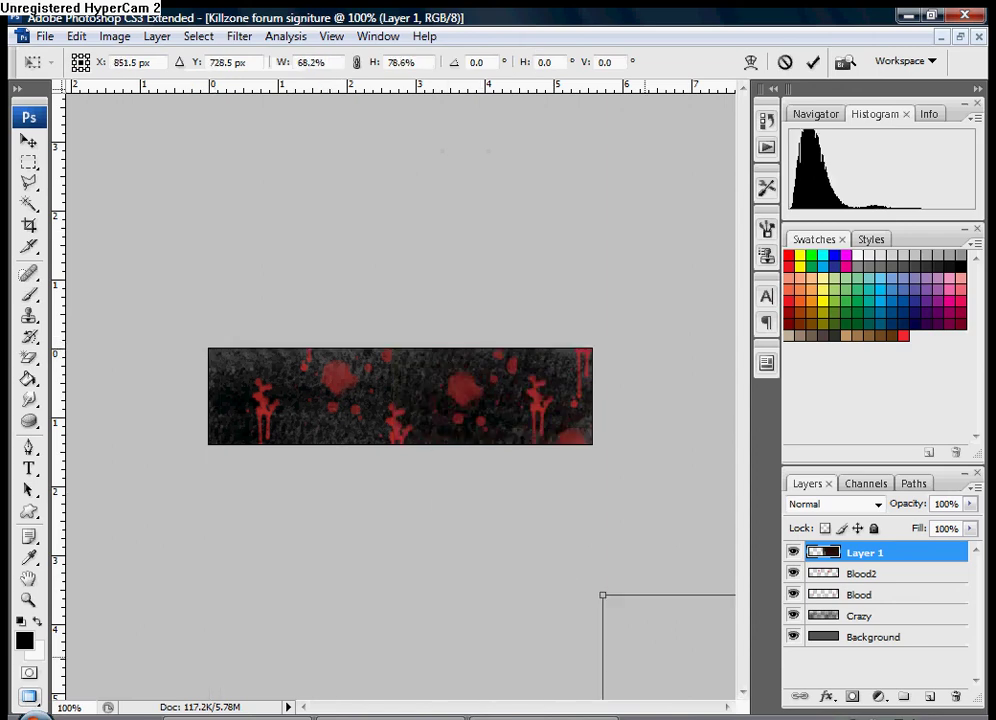
left_click_drag(676, 652, 319, 337)
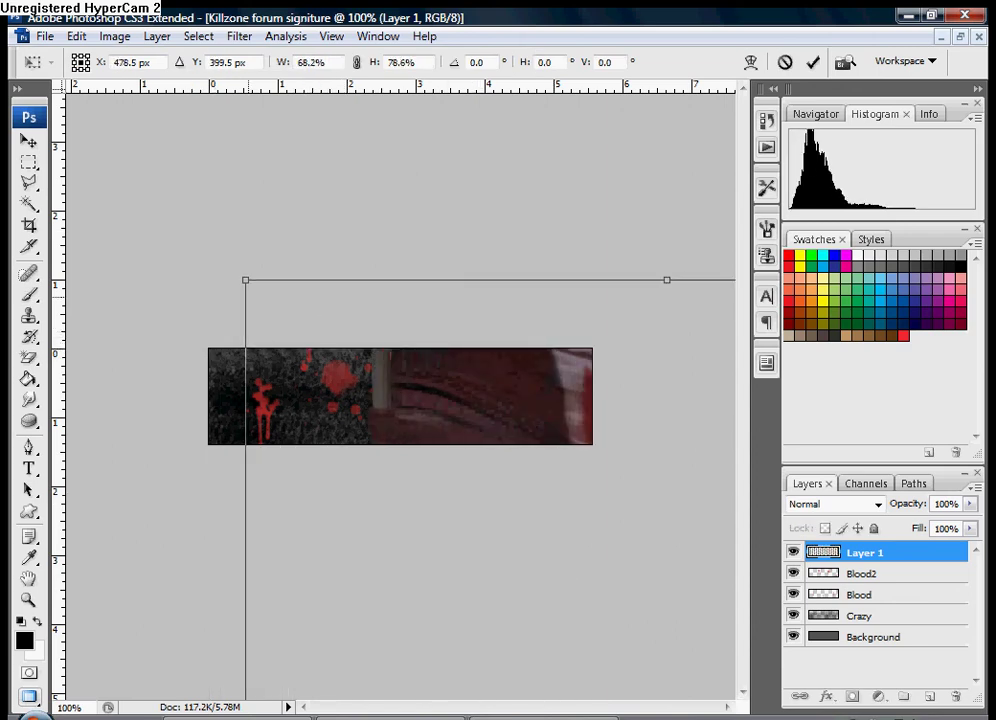
left_click_drag(246, 280, 396, 325)
mouse_move(433, 428)
left_mouse_down()
mouse_move(260, 432)
mouse_move(418, 432)
left_mouse_up()
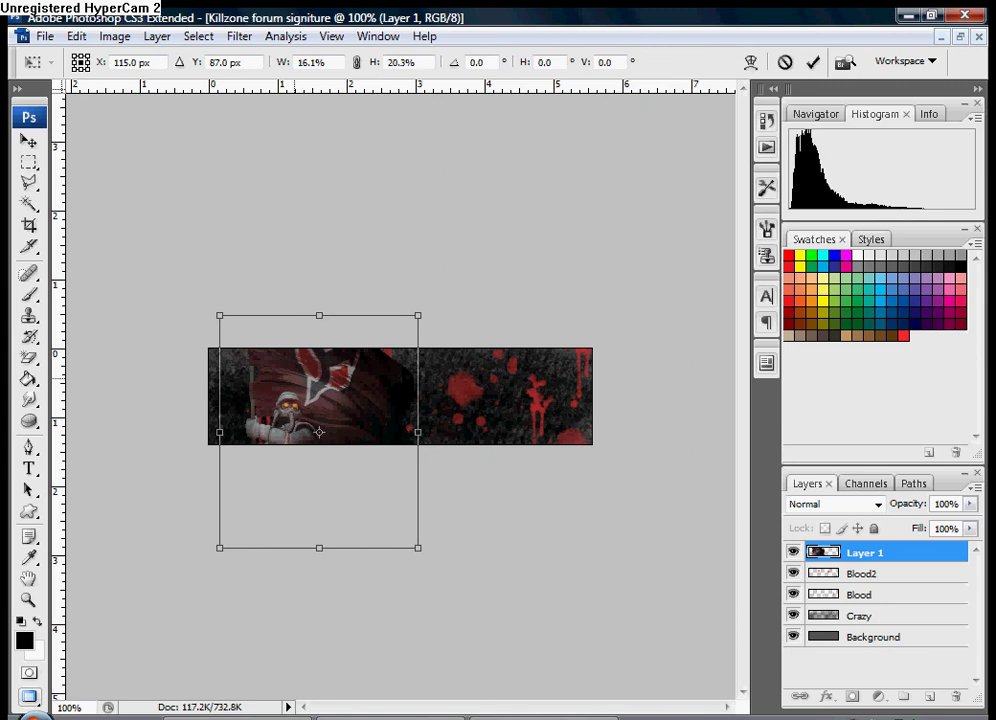
Step: Fit the render against the banner's left end at about 18.0% width and 11.3% height, and apply the transformation
left_click_drag(294, 382, 274, 378)
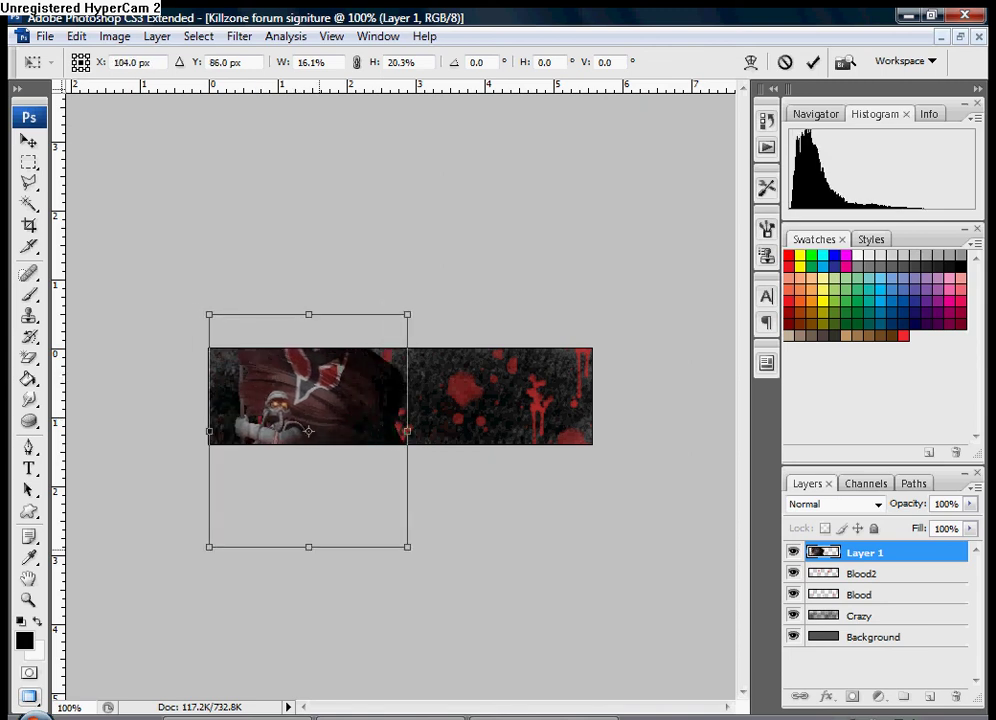
left_click_drag(308, 547, 308, 484)
left_click_drag(291, 352, 266, 378)
left_click_drag(284, 425, 283, 425)
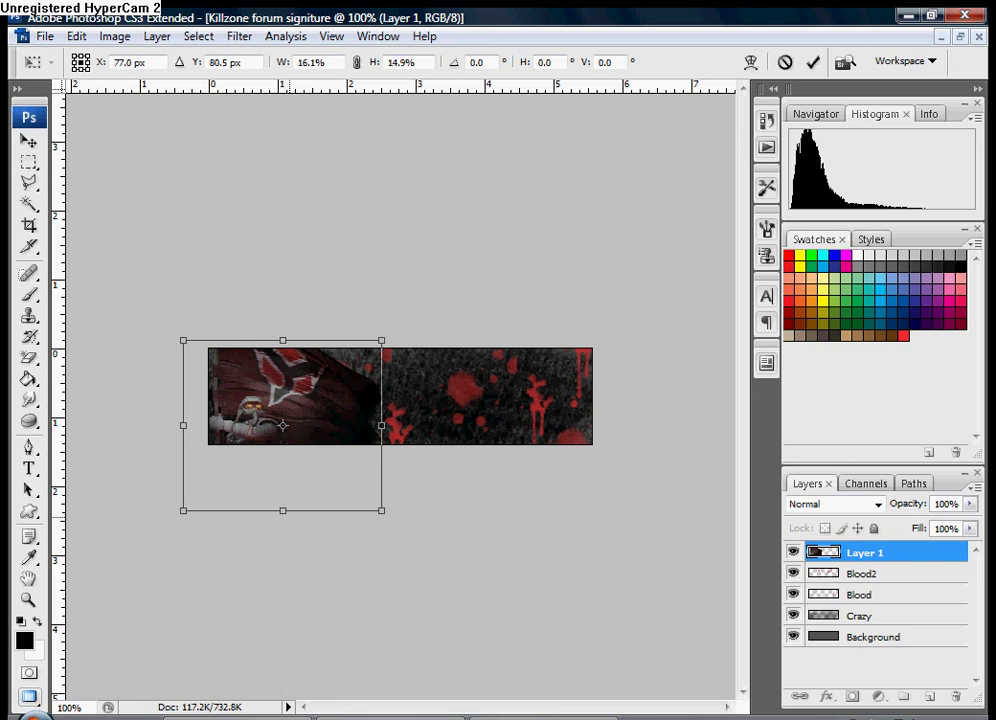
left_click_drag(283, 511, 283, 465)
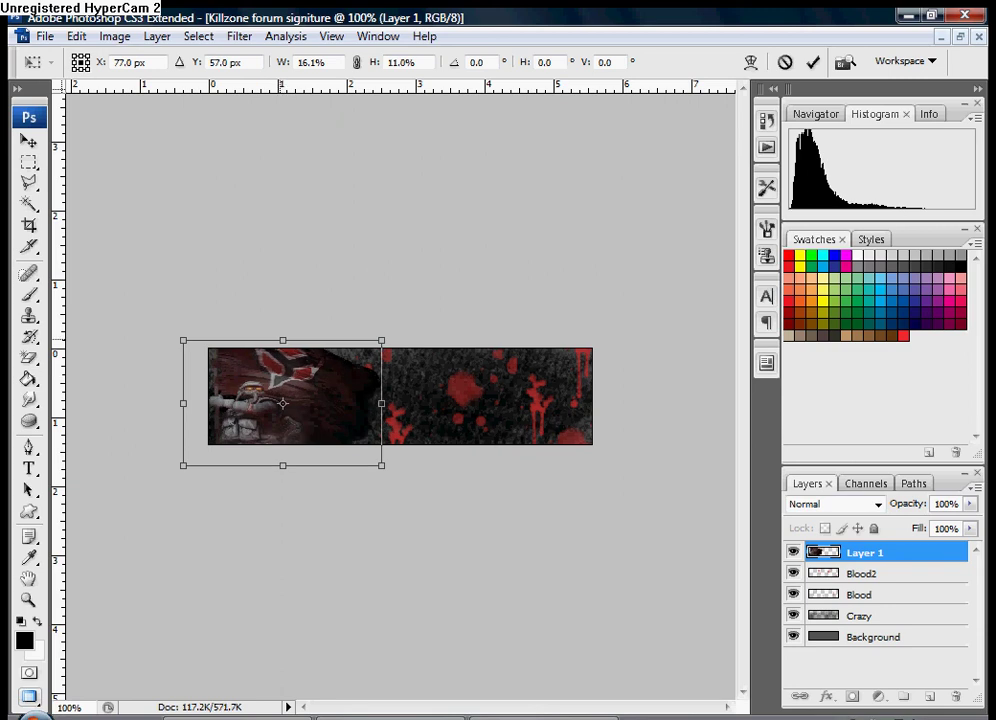
mouse_move(283, 341)
left_mouse_down()
mouse_move(283, 349)
mouse_move(283, 338)
left_mouse_up()
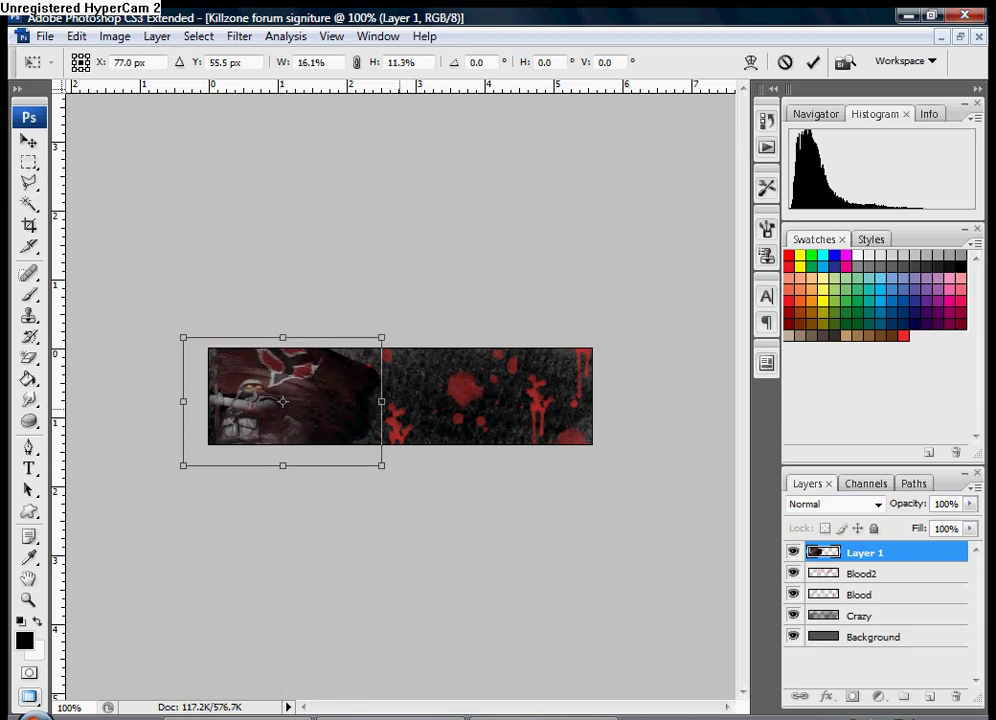
left_click_drag(381, 401, 405, 401)
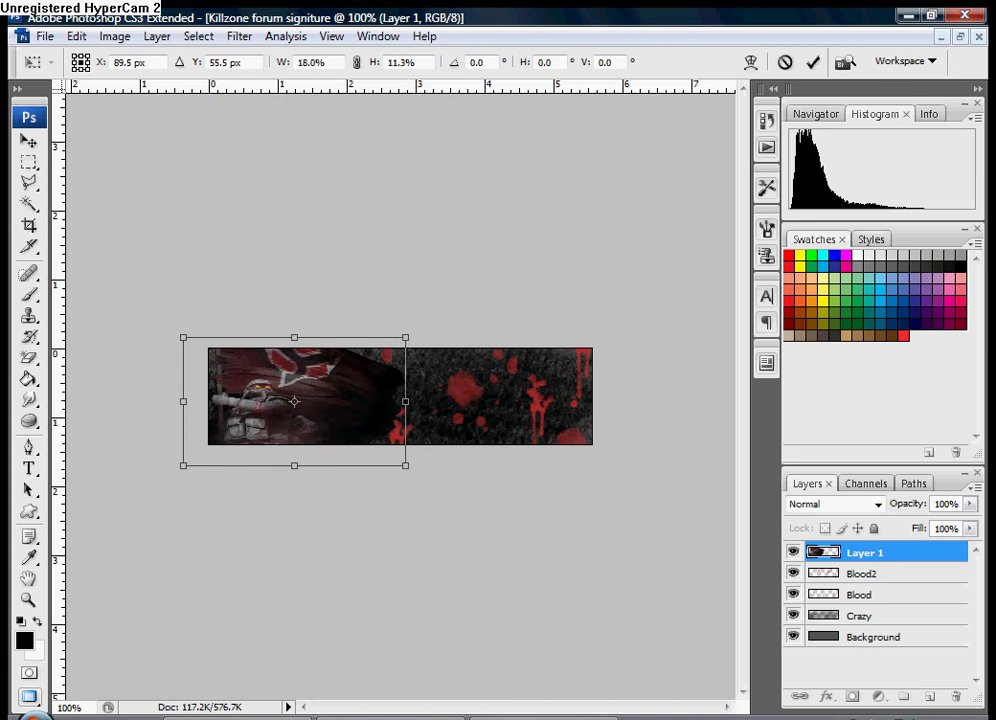
key("v")
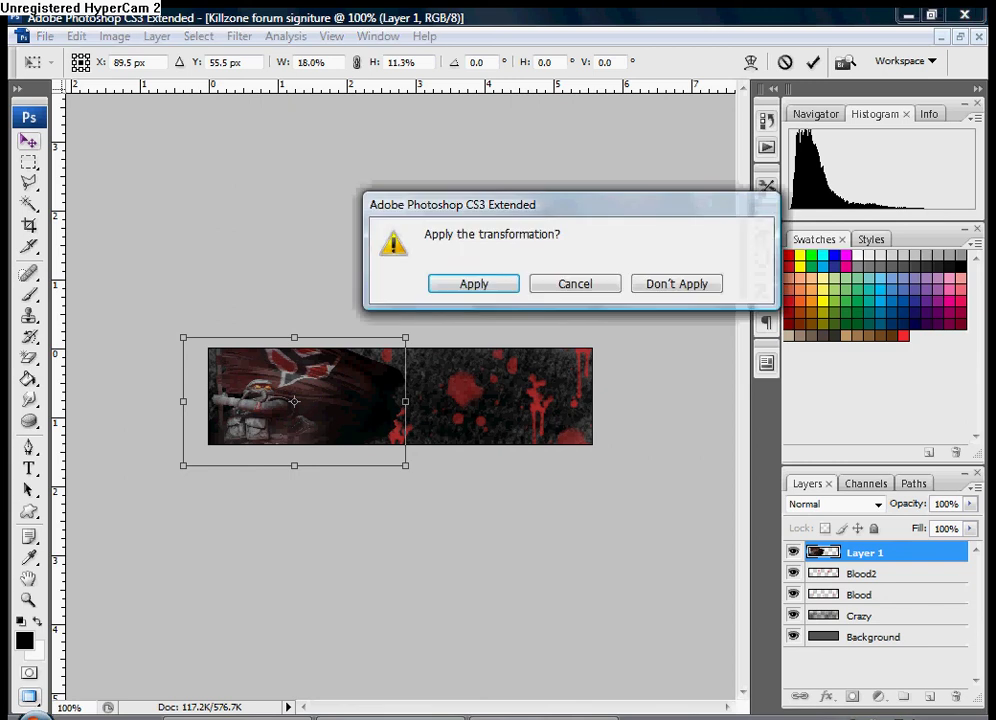
key("Return")
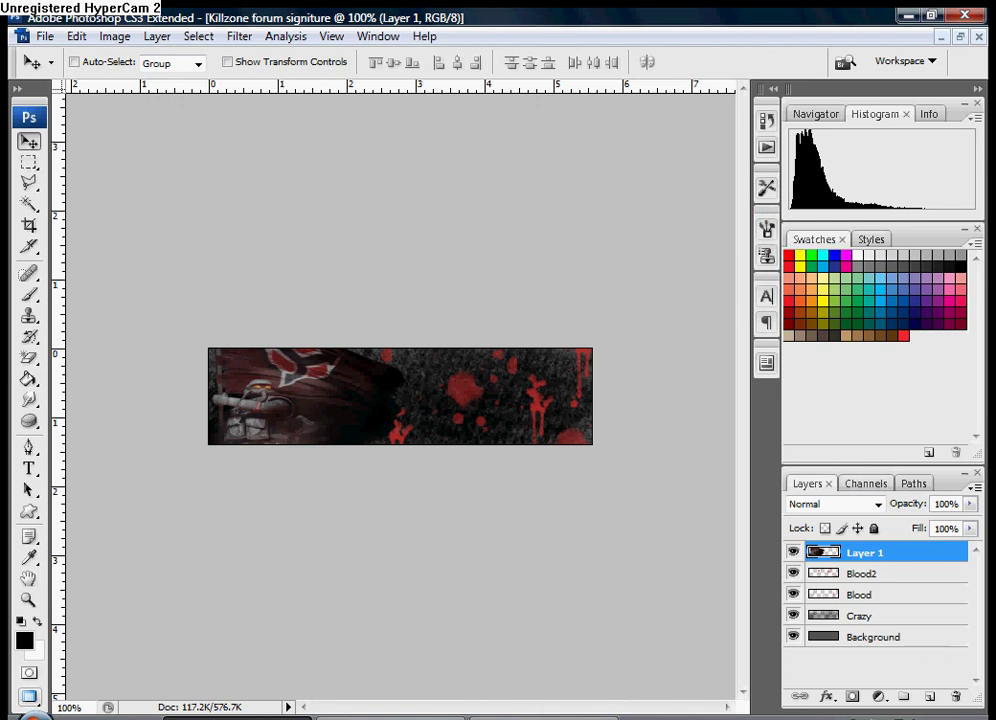
left_click(970, 504)
left_click_drag(969, 522, 971, 522)
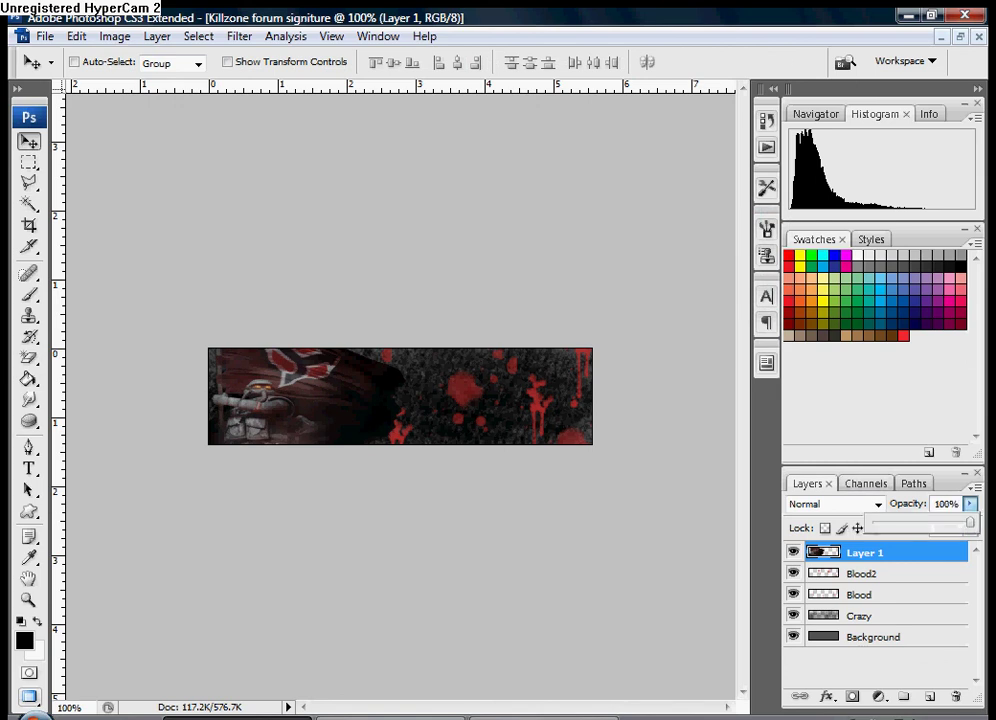
left_click(717, 401)
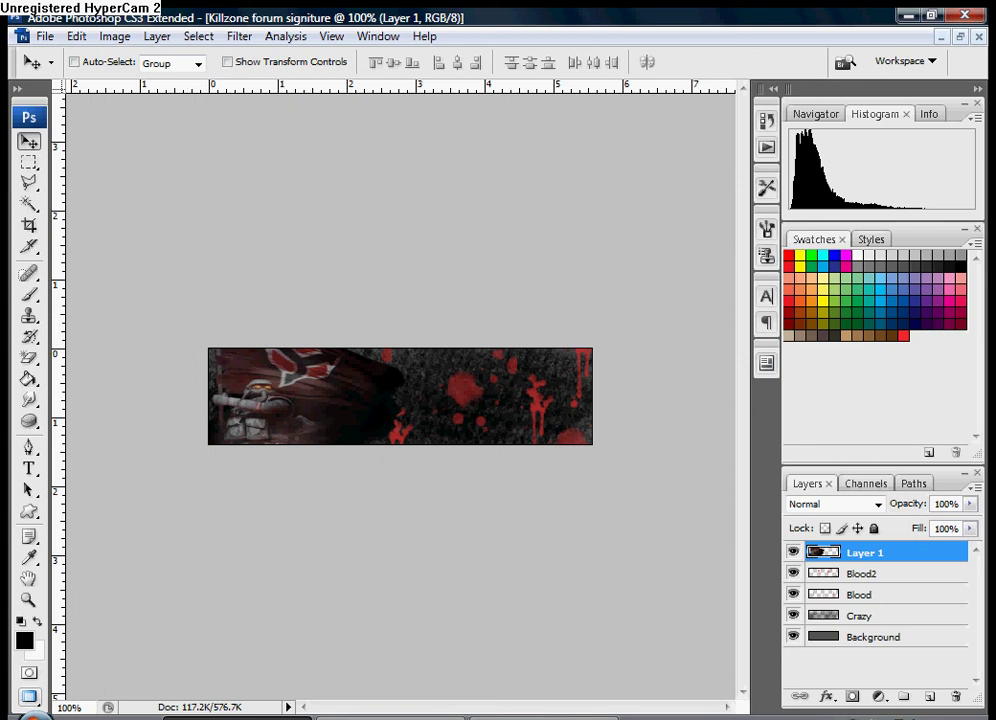
Step: Activate the Type tool and set its text colour to a dark red with hue 0° and saturation 69%
left_click(28, 468)
left_click(29, 469)
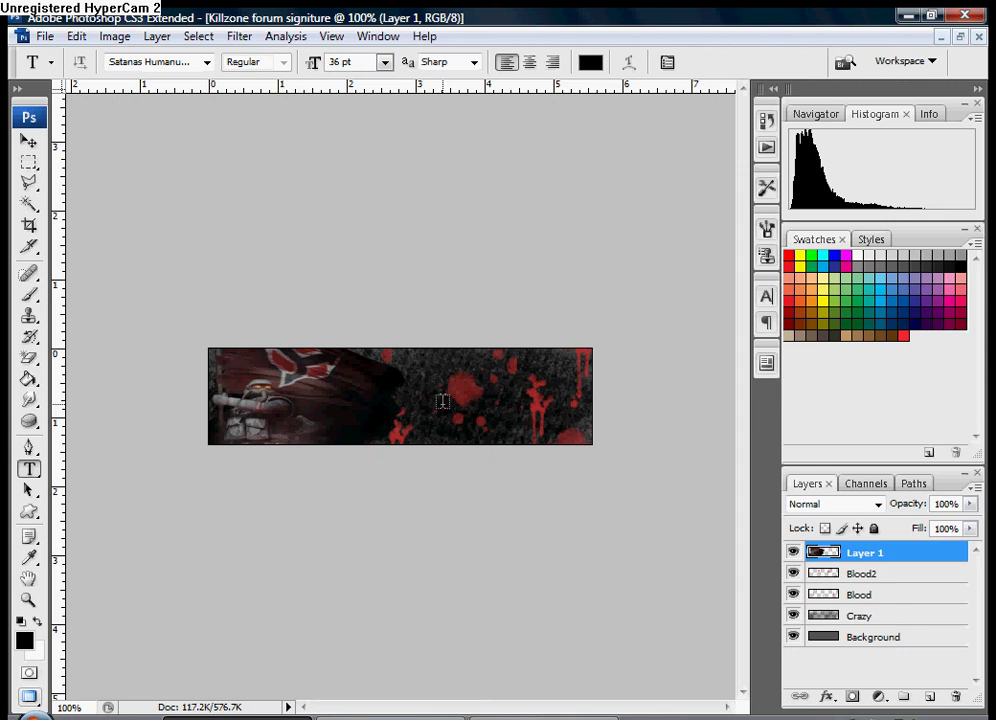
left_click(590, 62)
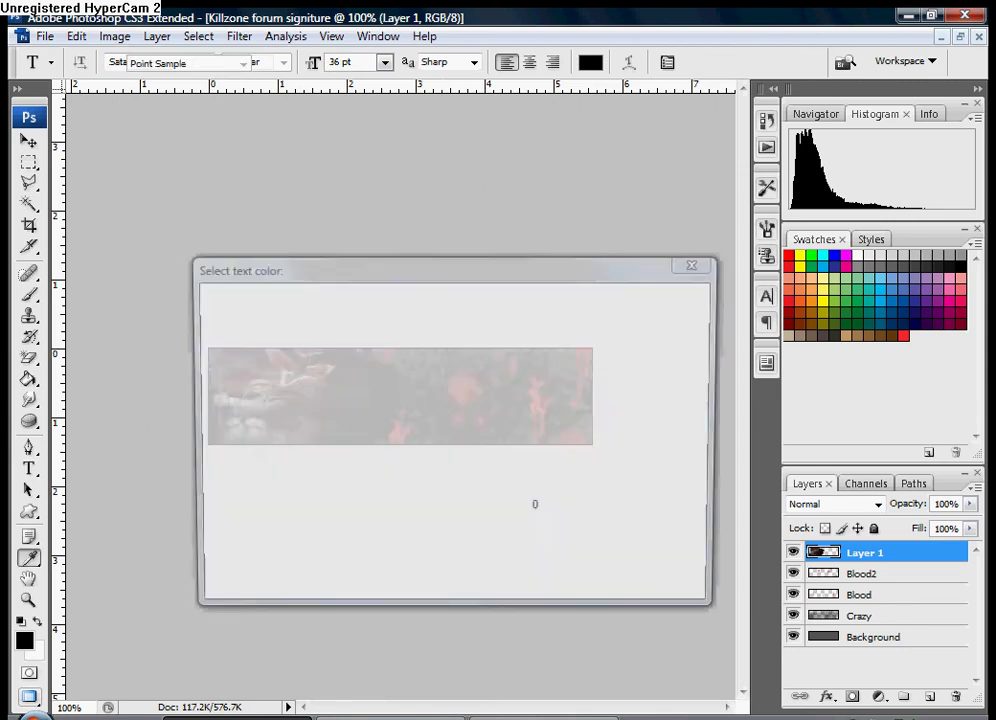
left_click(348, 411)
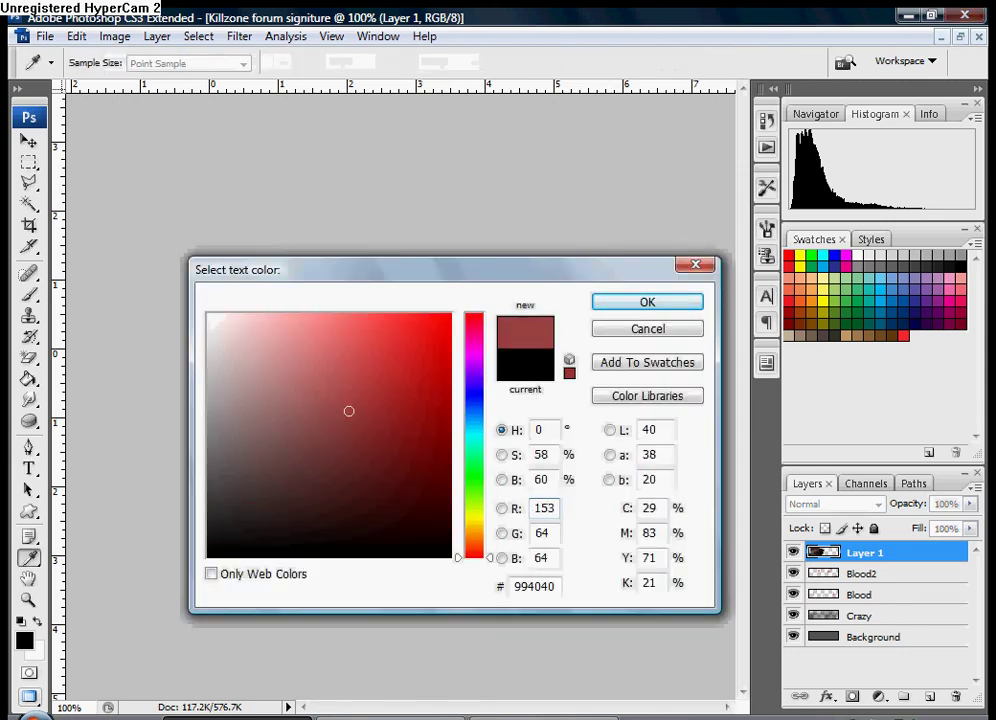
mouse_move(575, 270)
left_mouse_down()
mouse_move(525, 312)
mouse_move(607, 461)
mouse_move(606, 517)
left_mouse_up()
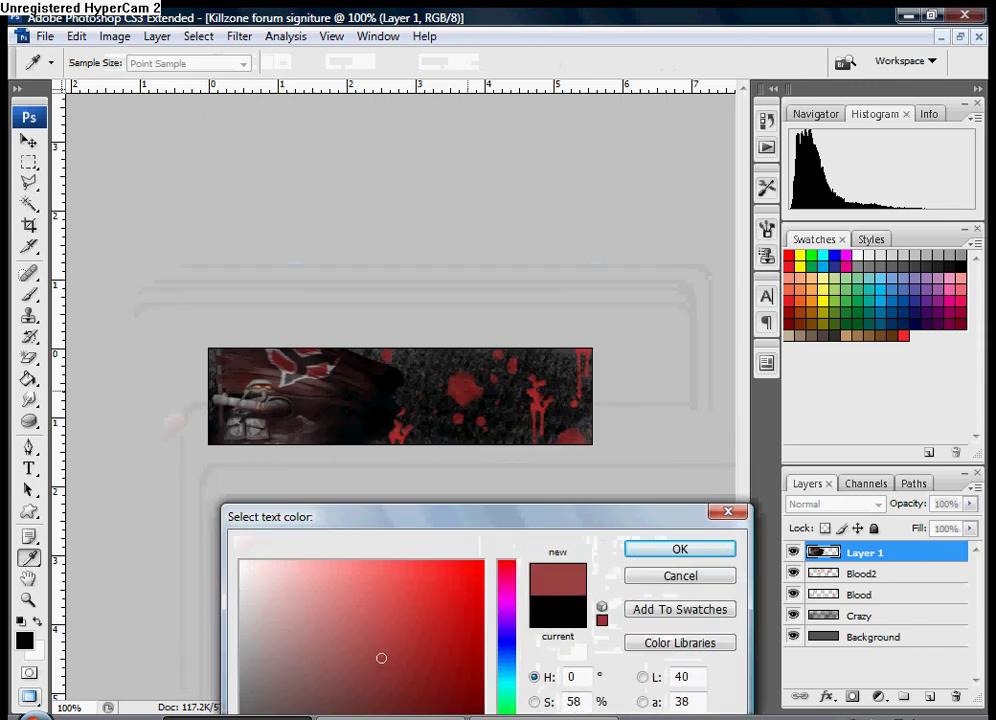
left_click(408, 695)
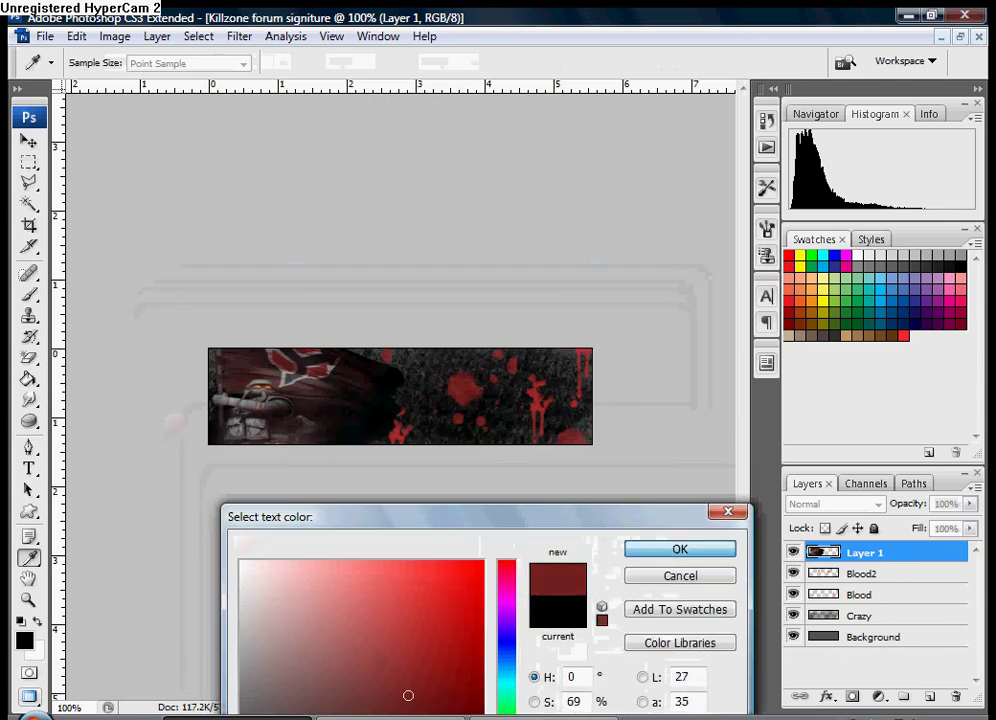
left_click(680, 549)
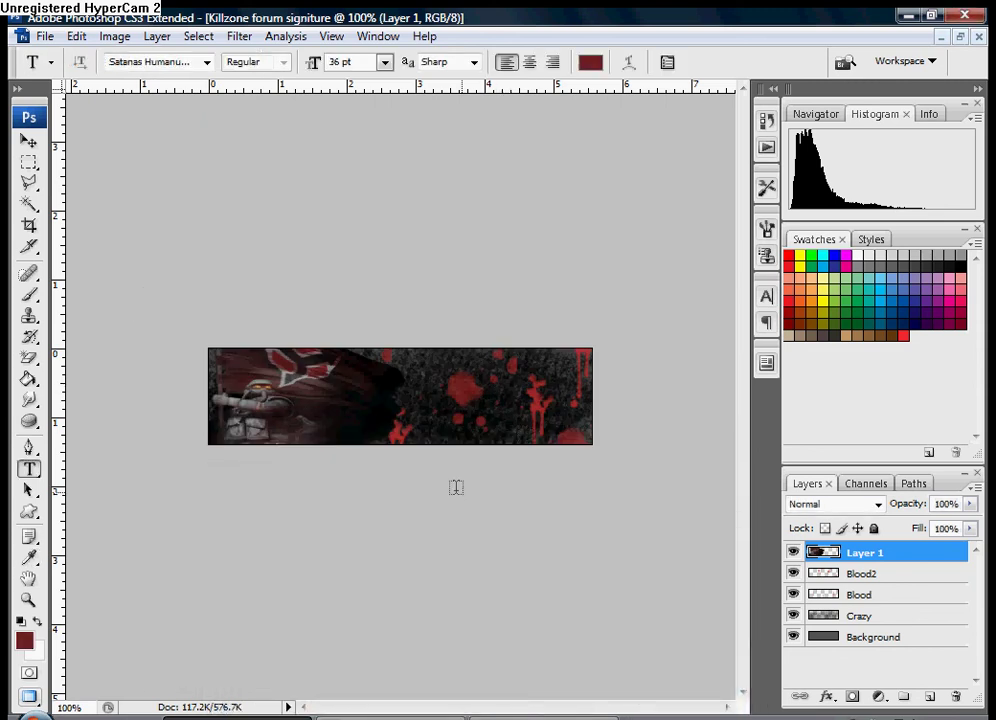
Step: Start a text layer over the banner's lower right half with the text "BY"
left_click(429, 428)
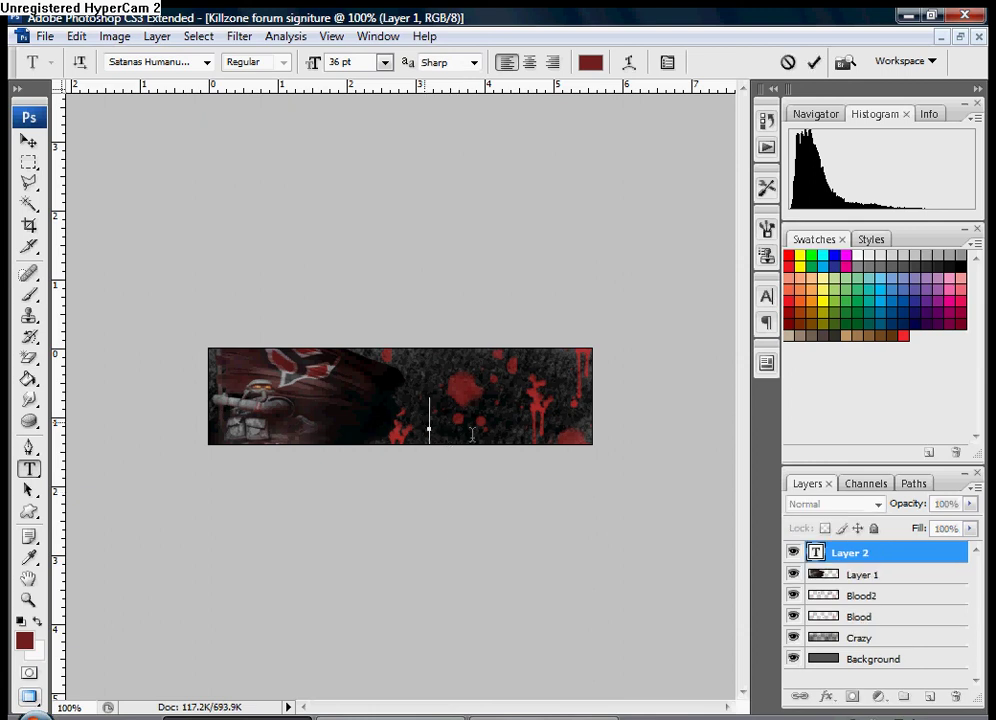
type("Bo")
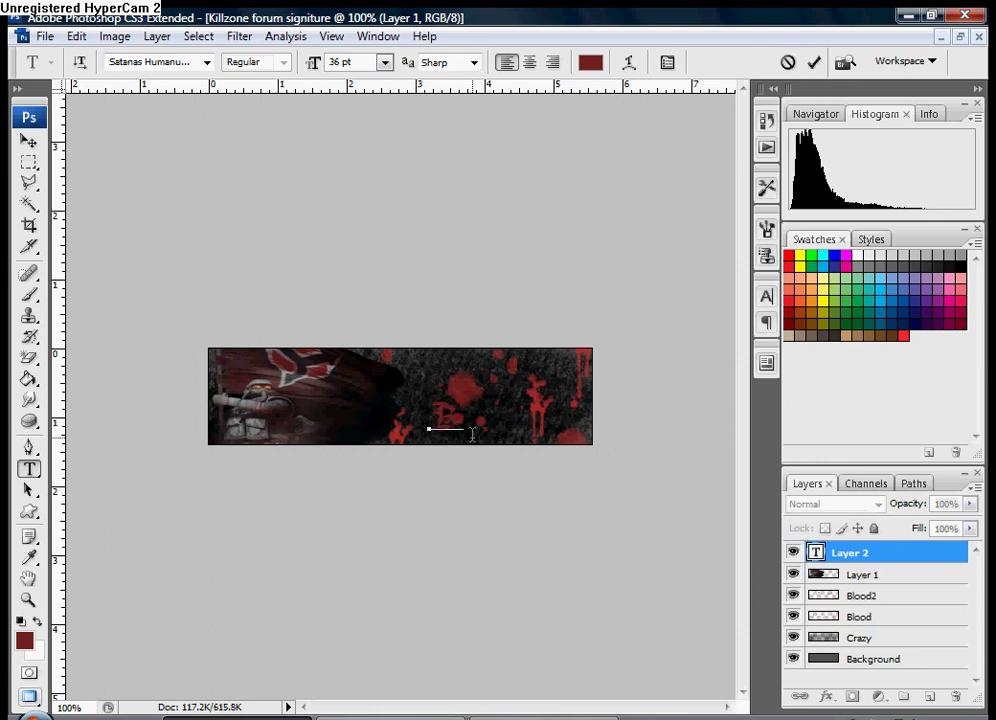
type("y")
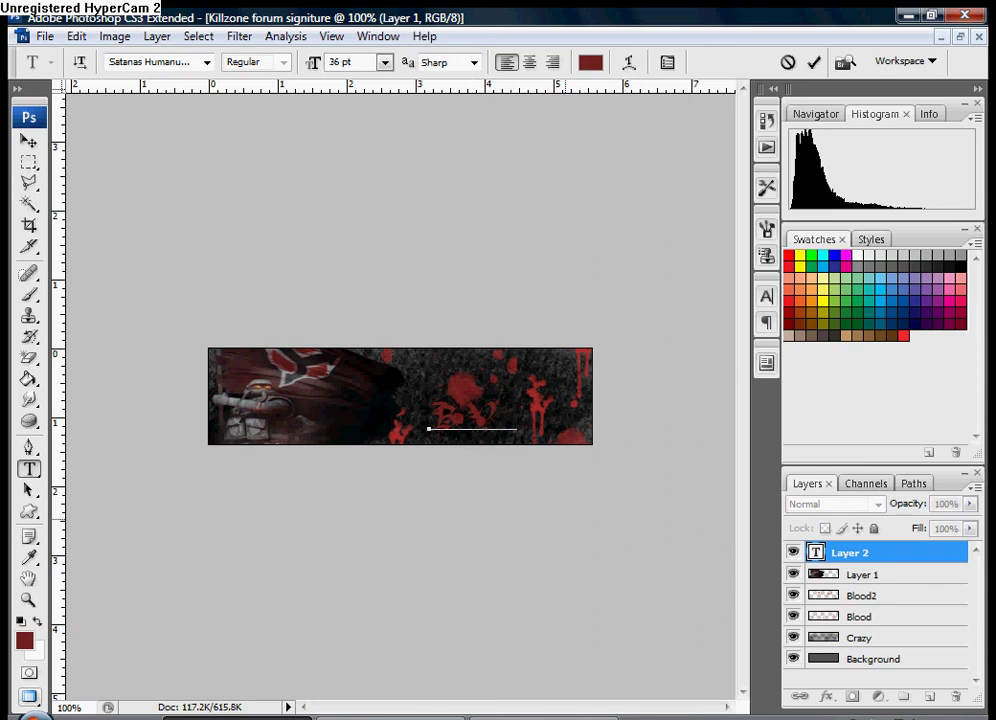
Step: Set the size of all the text in the new text layer to 24 pt
key("shift+Left")
key("shift+Left")
key("shift+Left")
key("shift+Left")
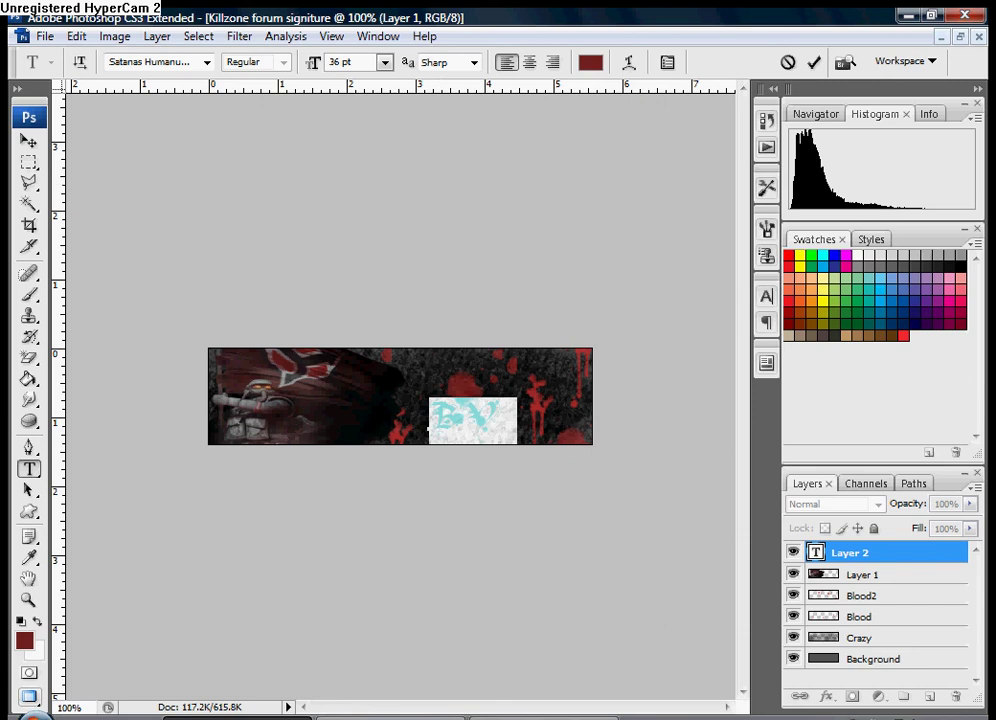
left_click(384, 62)
left_click(371, 282)
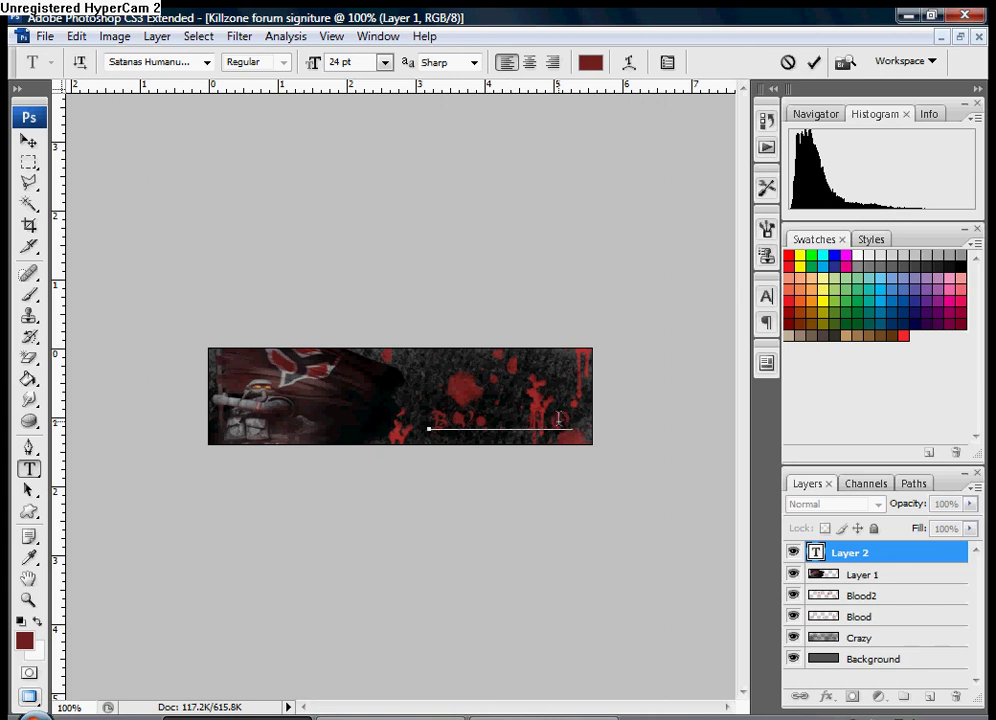
Step: Delete the trailing characters after "BY" in the text line
left_click_drag(567, 422, 480, 425)
key("BackSpace")
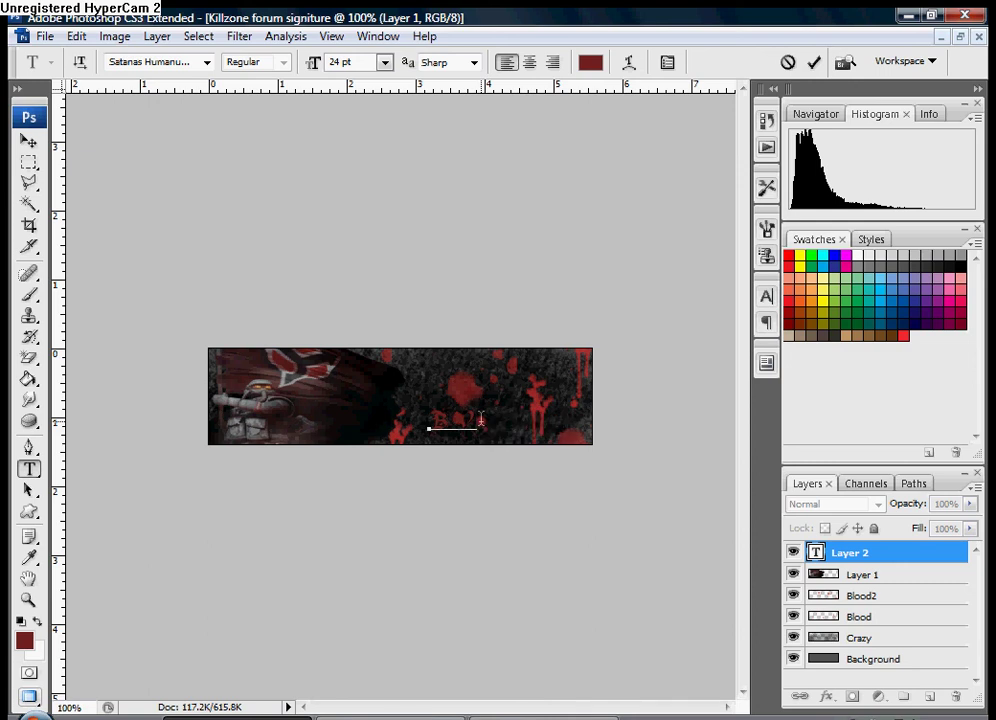
key("BackSpace")
Step: Change the text's font to Smudger LET and complete the line as "BY:1.2-K.O"
key("ctrl+a")
left_click(206, 62)
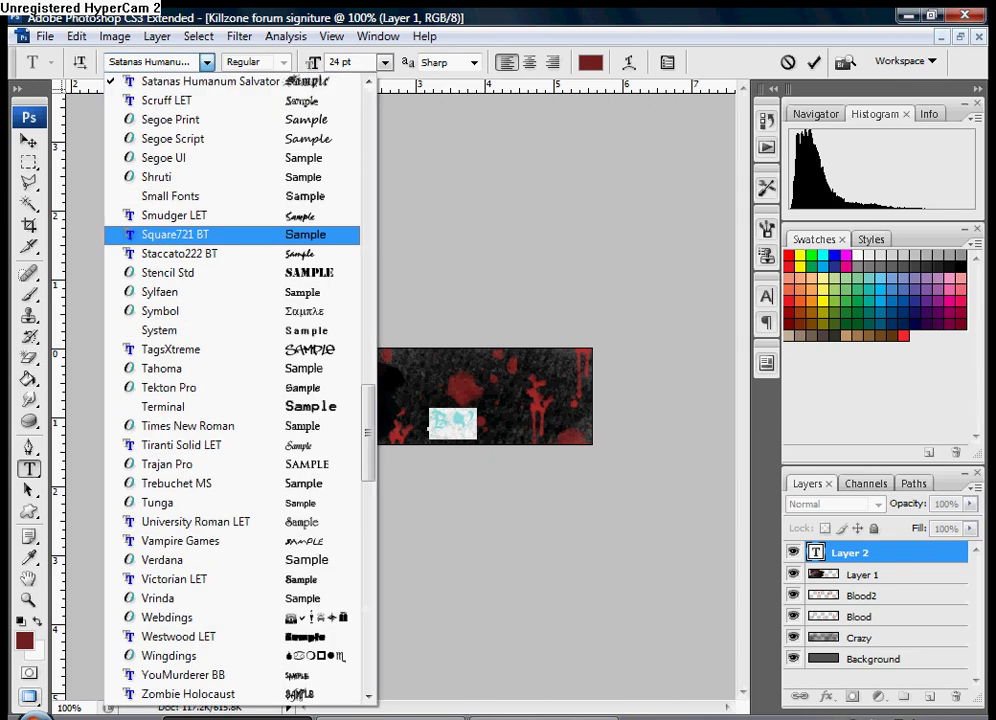
key("Up")
key("Up")
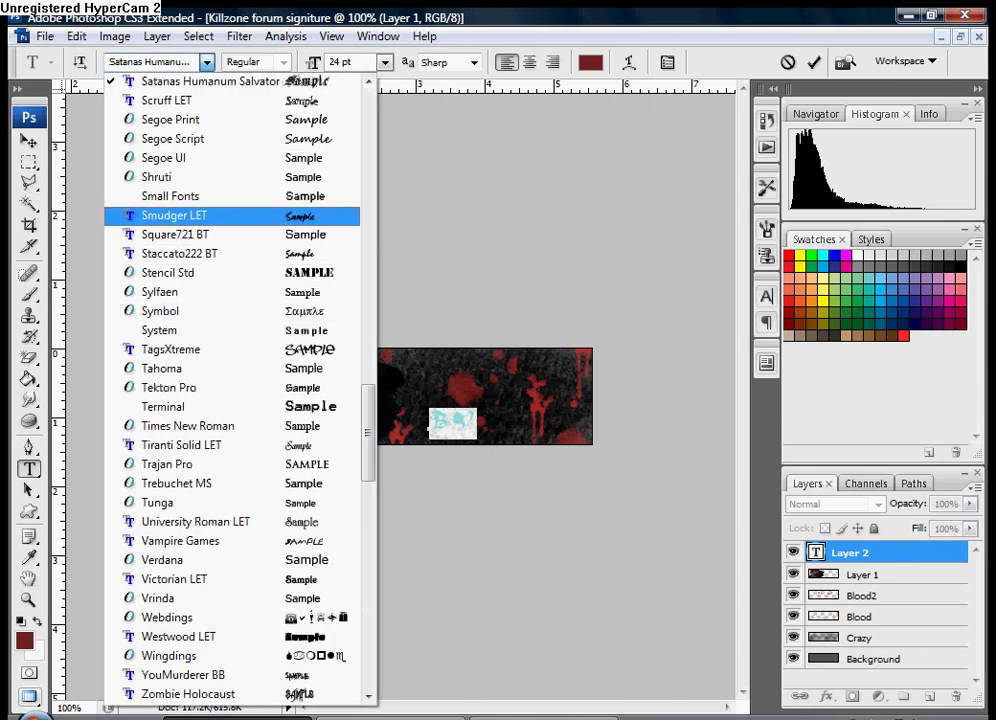
key("Return")
left_click(462, 421)
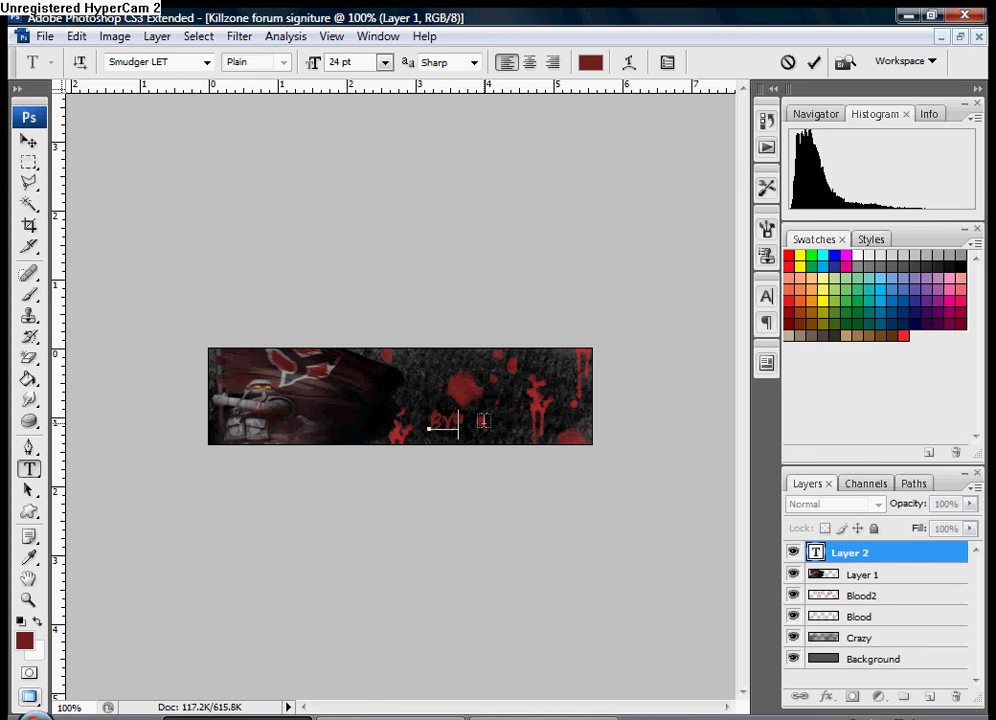
type(": S-K.O")
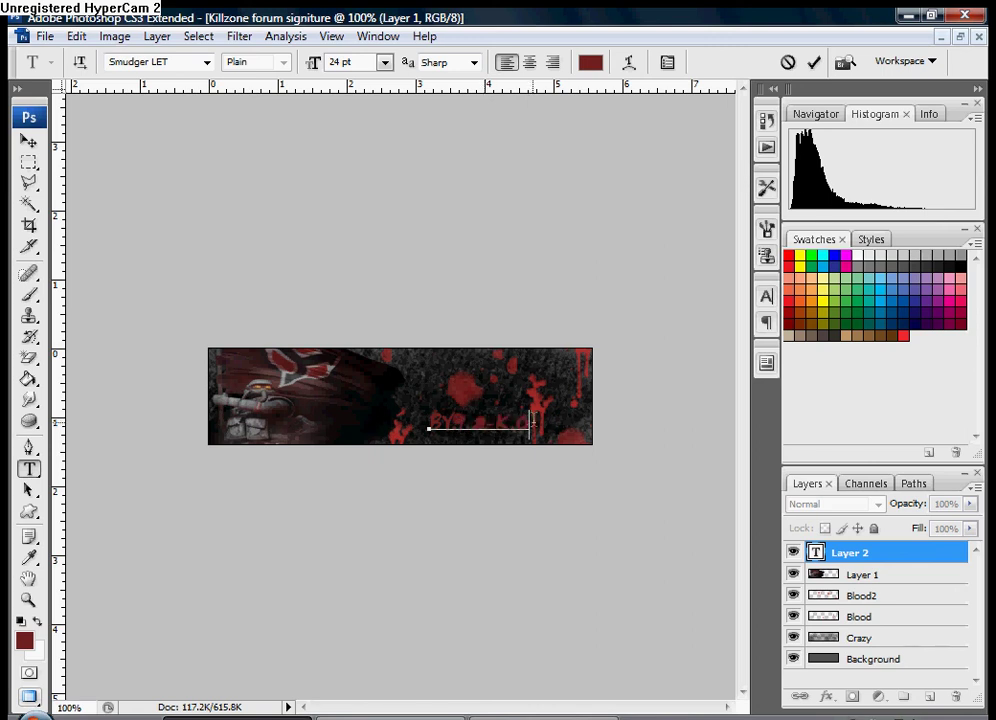
Step: Recolour the whole "BY:1.2-K.O" text line to black
key("shift+Left")
key("shift+Left")
key("shift+Left")
key("shift+Left")
key("shift+Left")
key("shift+Left")
key("shift+Left")
key("shift+Left")
key("shift+Left")
left_click(591, 62)
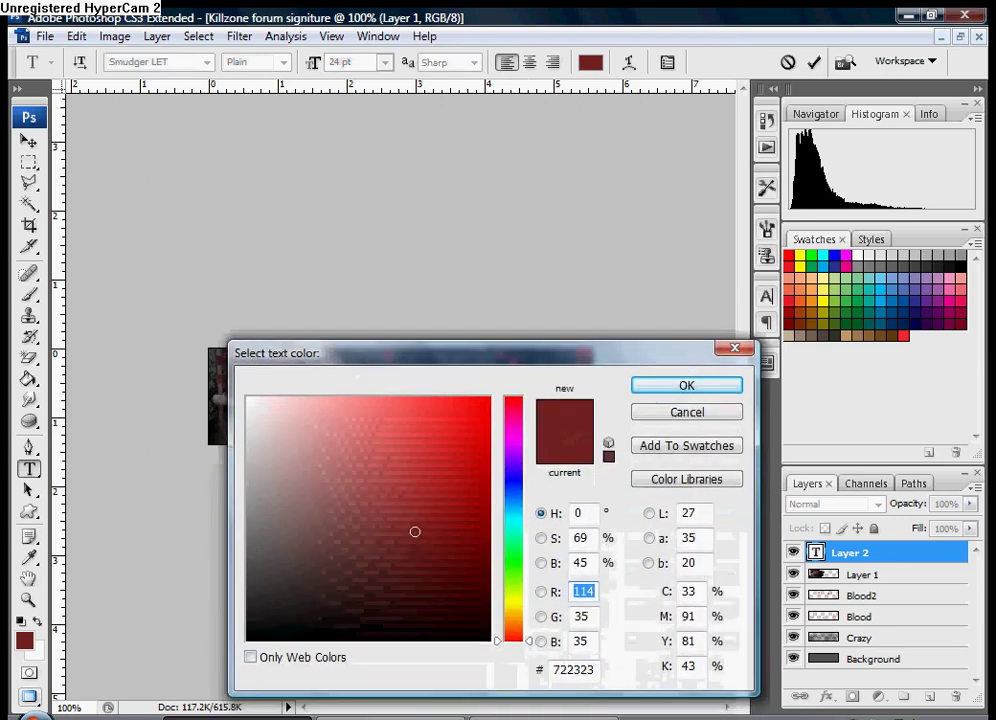
left_click(247, 640)
left_click(687, 386)
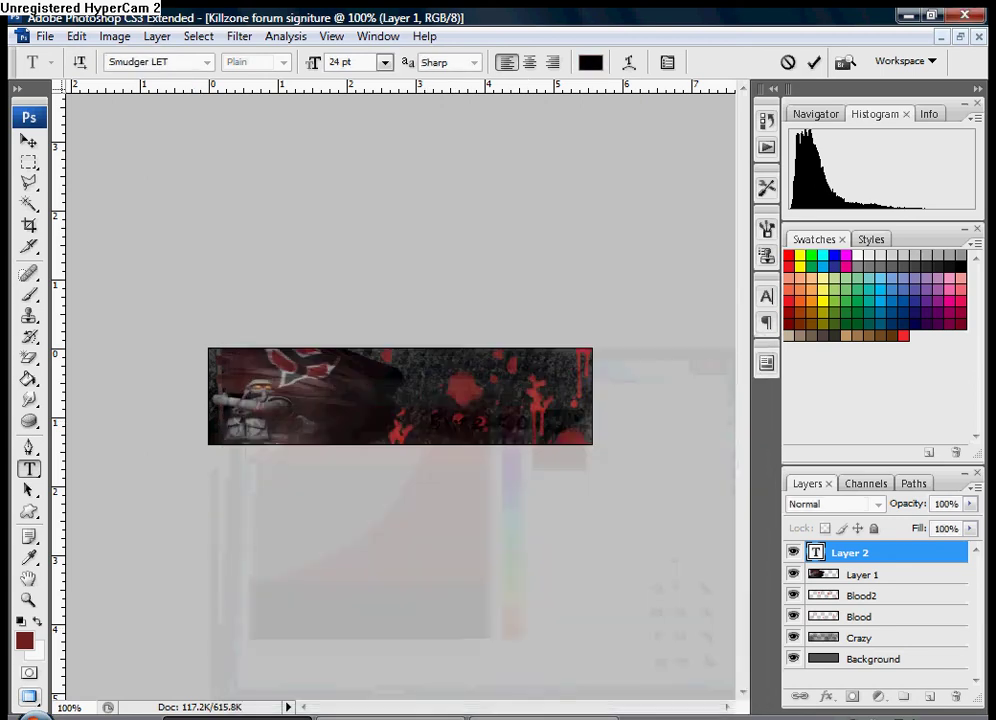
left_click(535, 425)
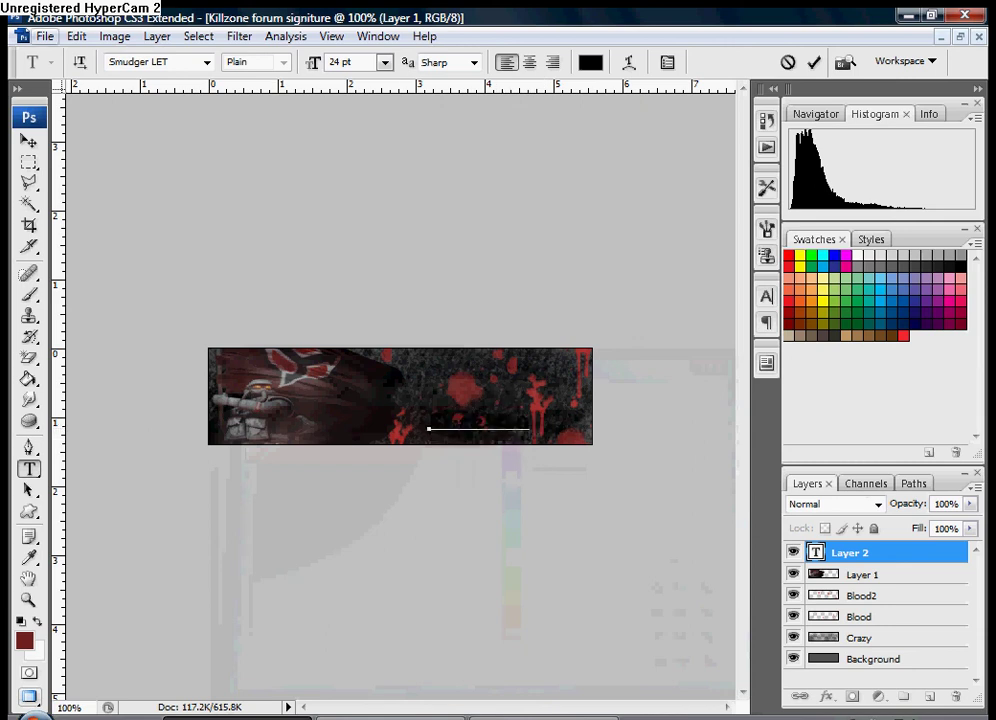
Step: Save the banner in the Pictures folder as a JPEG named Killzone forum signiture.jpg
left_click(45, 36)
left_click(80, 286)
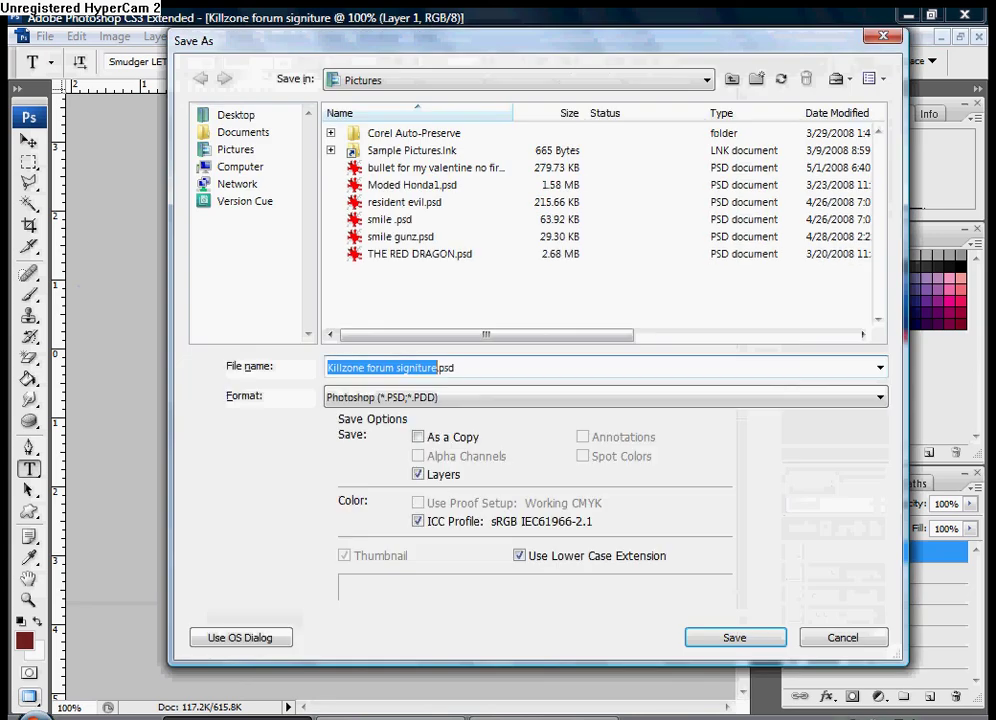
left_click(606, 397)
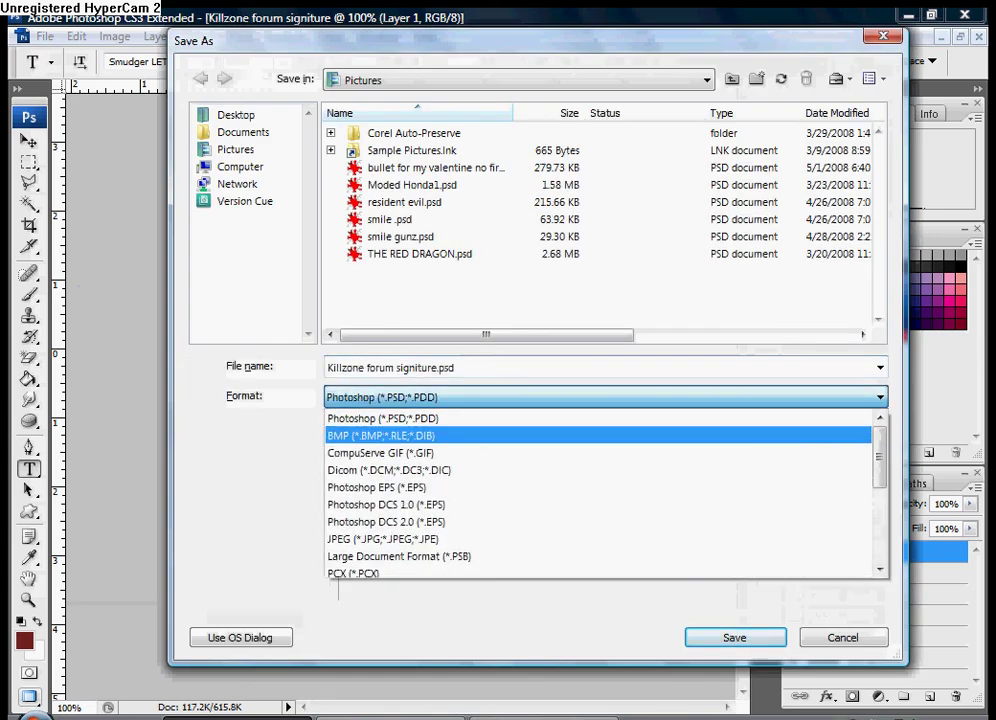
key("Down")
key("Return")
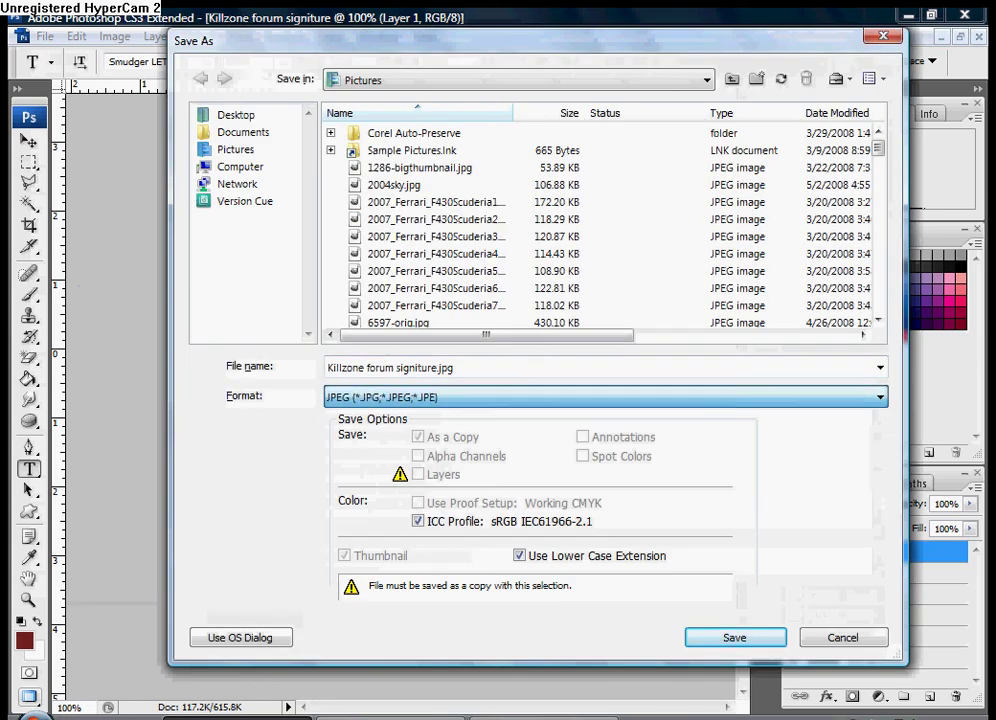
key("Return")
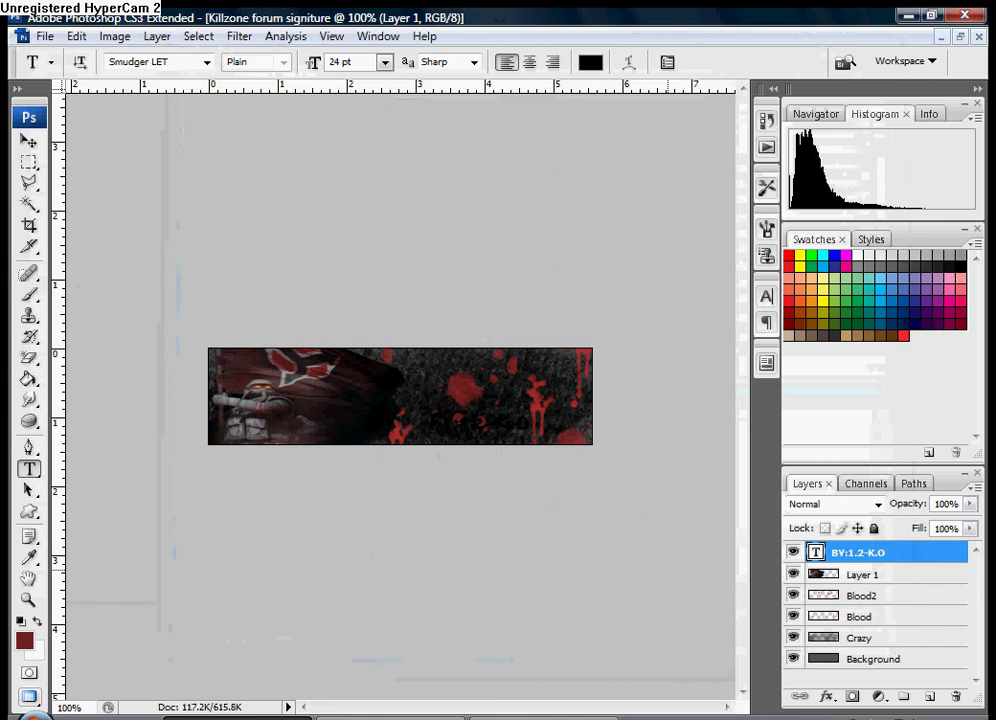